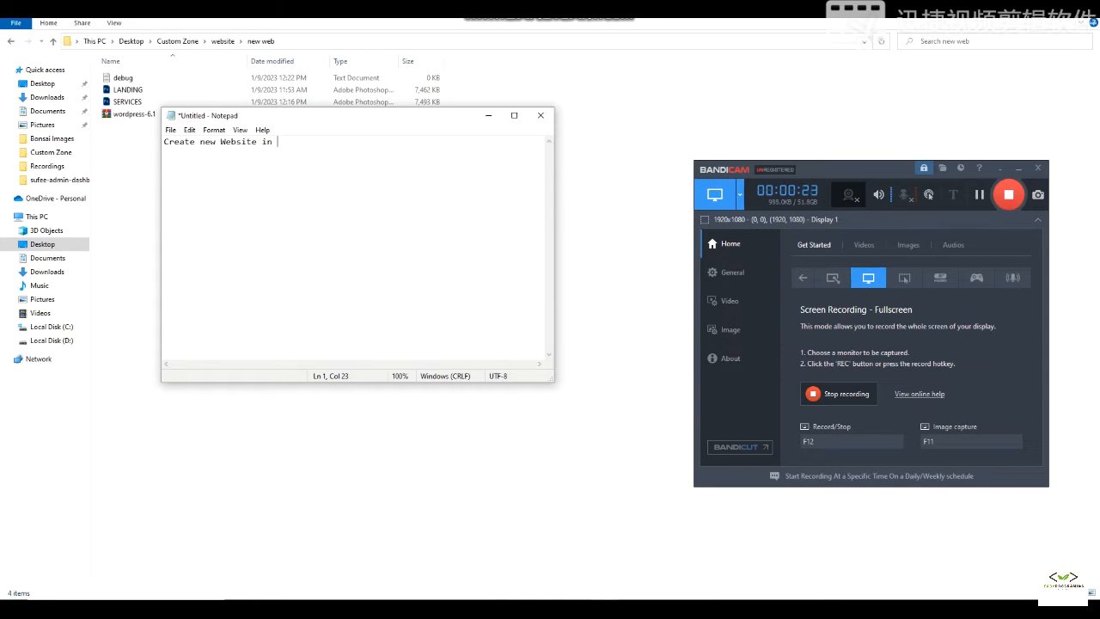
# - Write the note 'Create new Website in ISP Config throgh file zilla. (Wordpess Site)' and open Windows search
pyautogui.write('ISP Config throgh file zilla.')
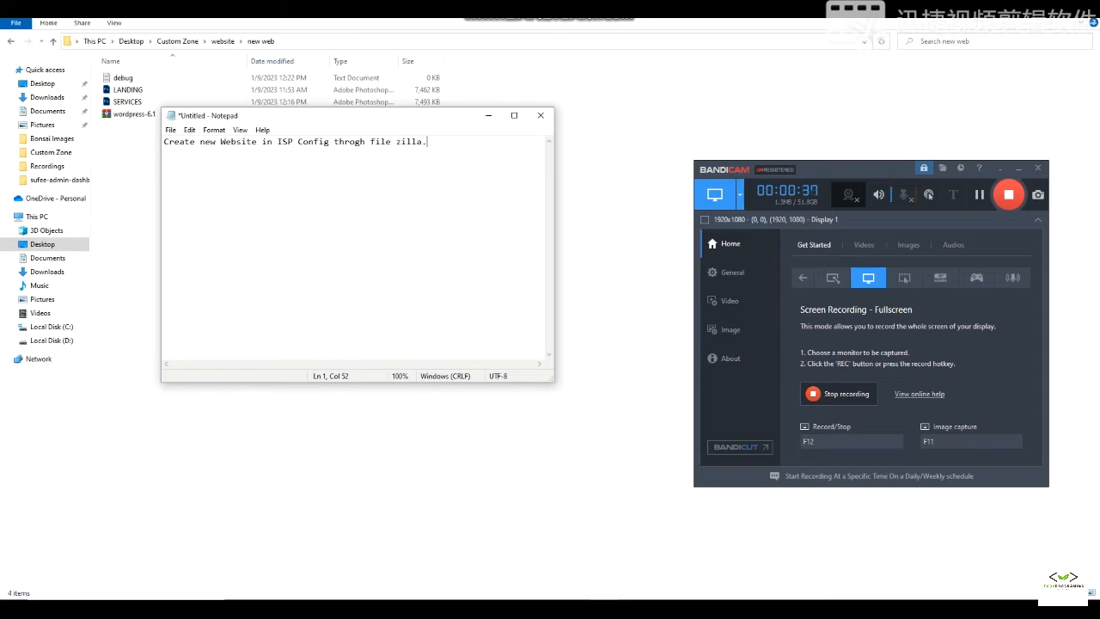
pyautogui.write('(Wordpes')
pyautogui.write('Site)')
pyautogui.press('super')
# - Launch FileZilla from search and add the note line 'Open File Zill and connect to server'
pyautogui.write('fil')
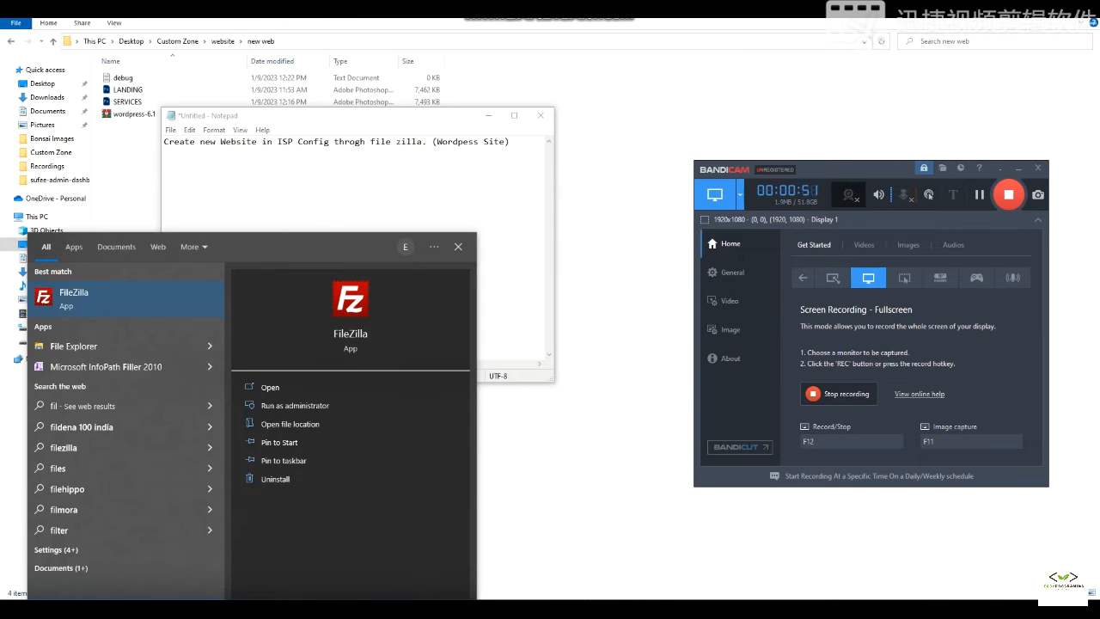
pyautogui.press('Return')
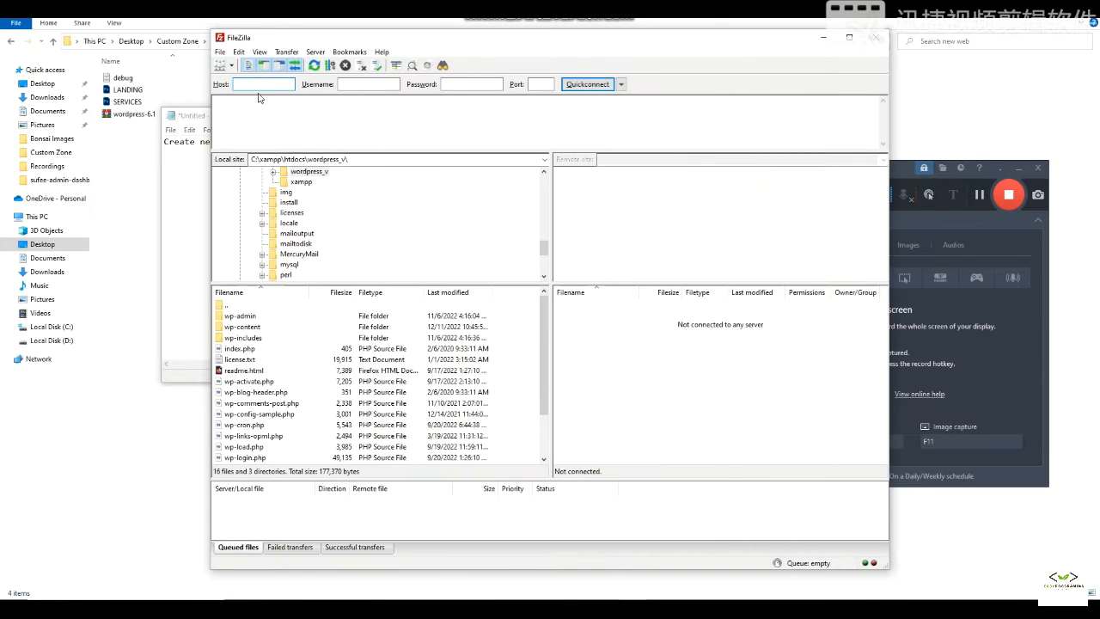
pyautogui.click(176, 197)
pyautogui.click(514, 142)
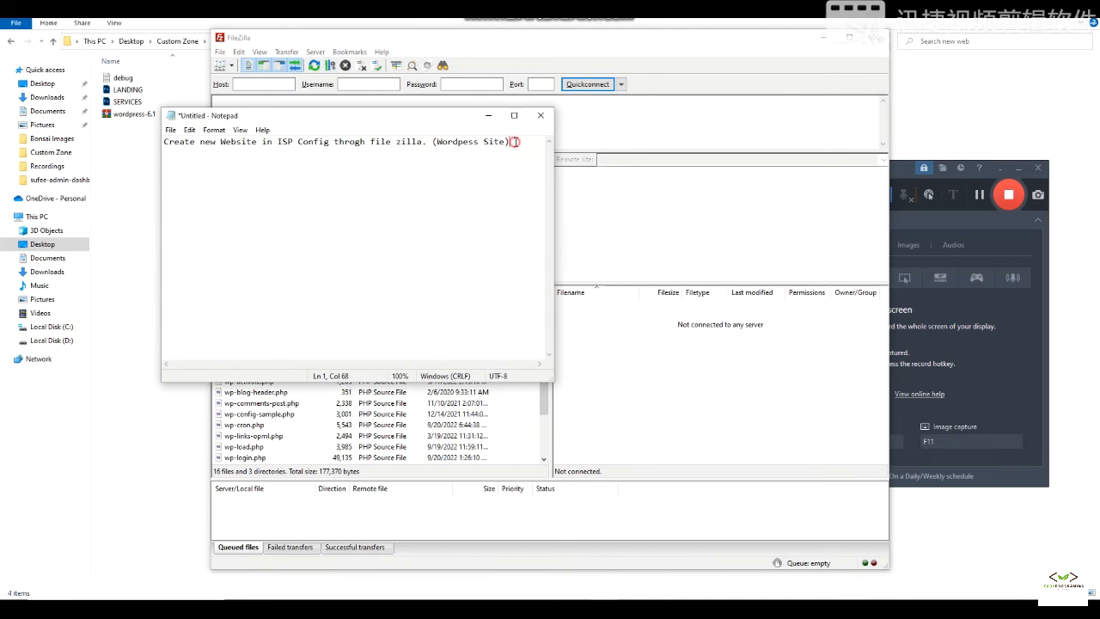
pyautogui.write('Open File Zill and connect to server')
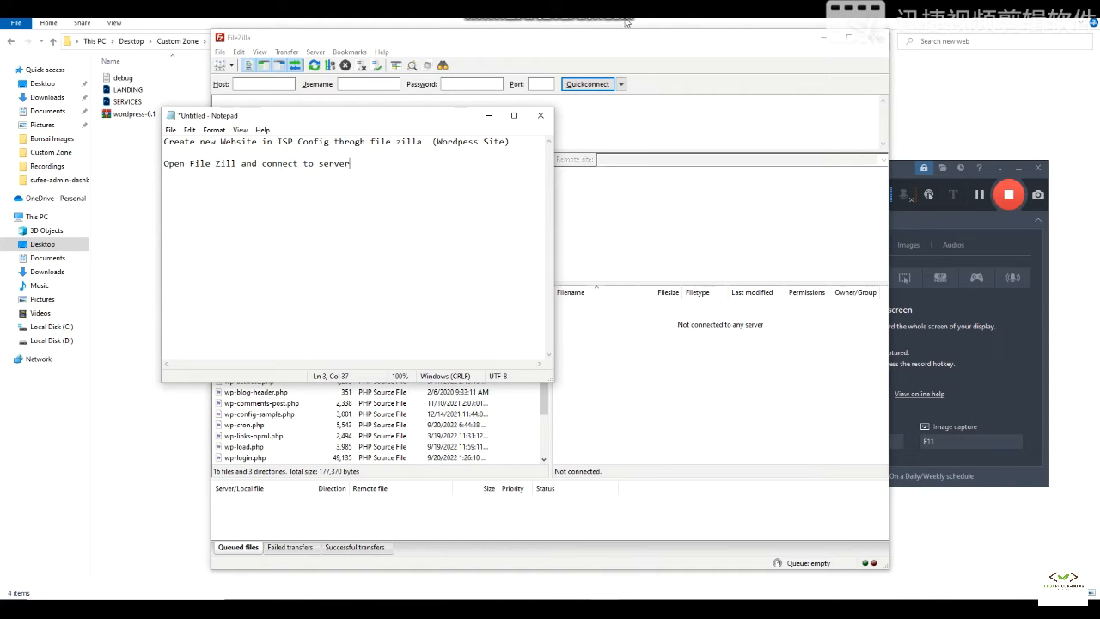
pyautogui.click(573, 39)
pyautogui.click(222, 52)
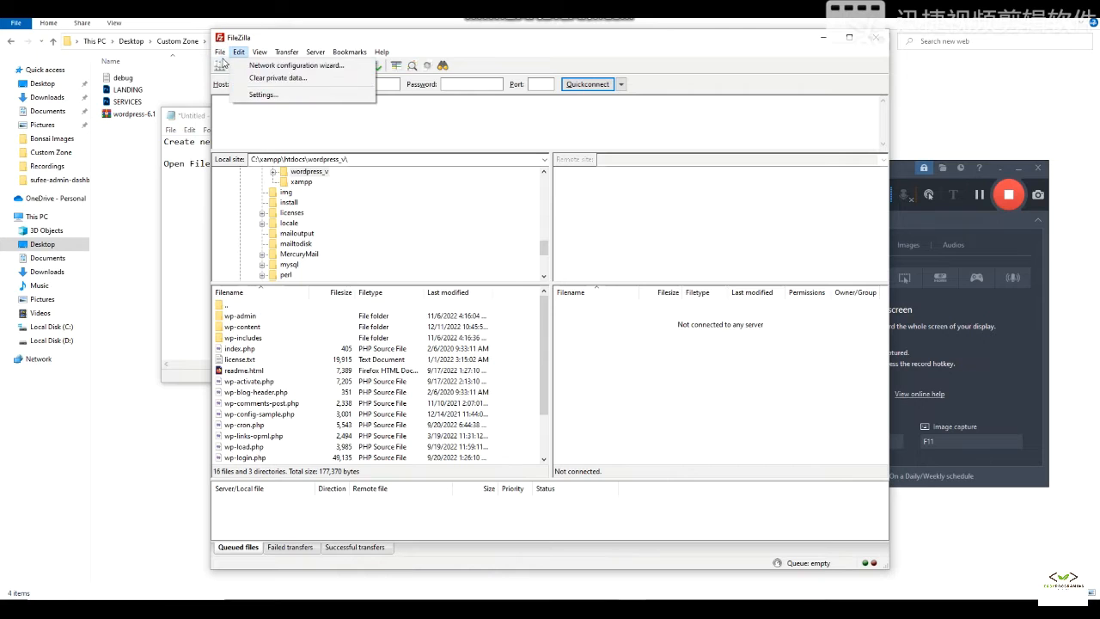
# - Connect to the saved custom-zone site from FileZilla's Site Manager
pyautogui.click(233, 67)
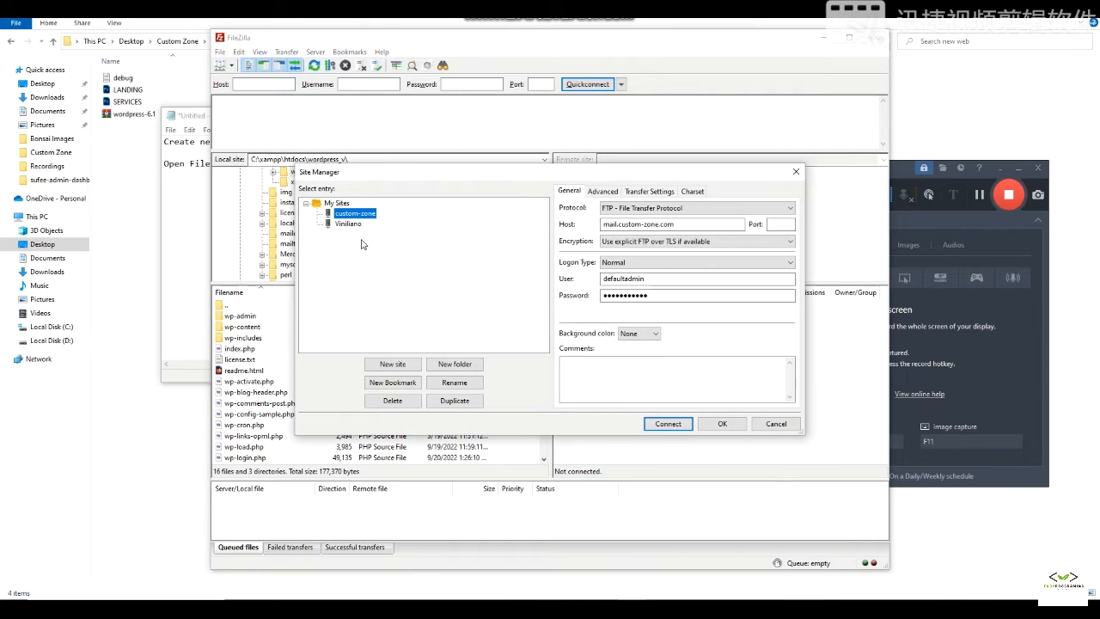
pyautogui.click(669, 423)
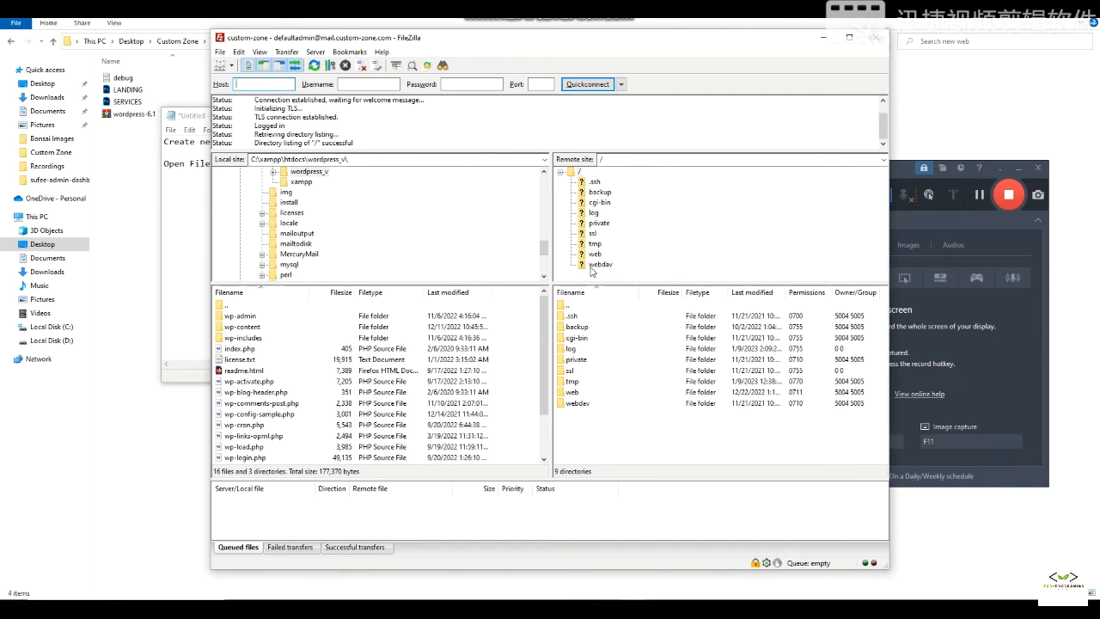
pyautogui.click(184, 215)
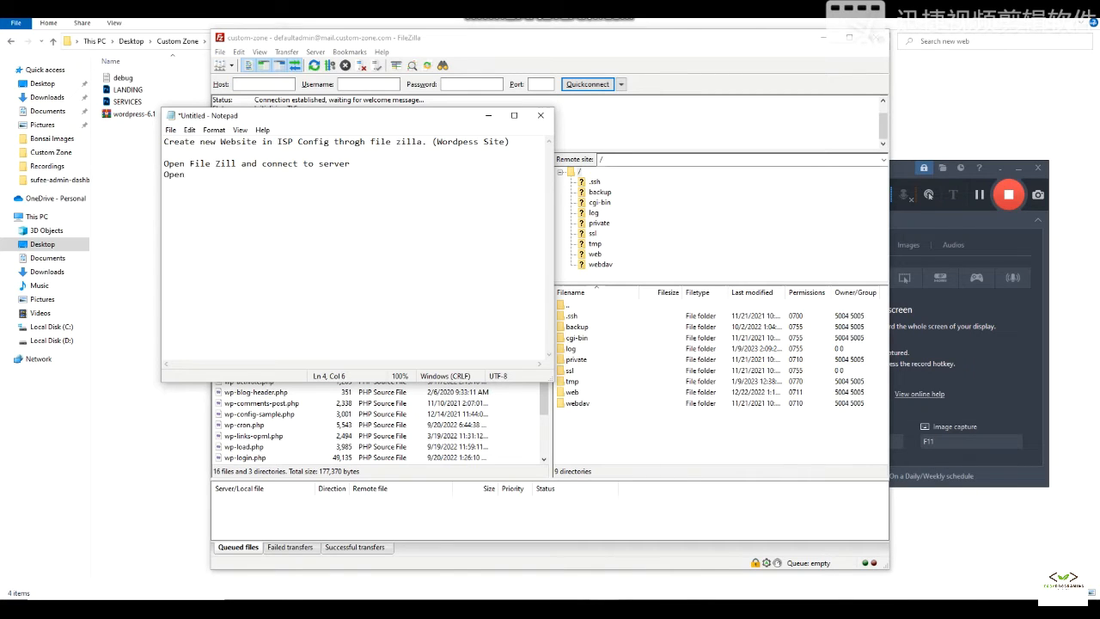
# - Finish the note line 'Open web and create a new directory' and open the remote web folder
pyautogui.write('b and create a new directory')
pyautogui.click(777, 210)
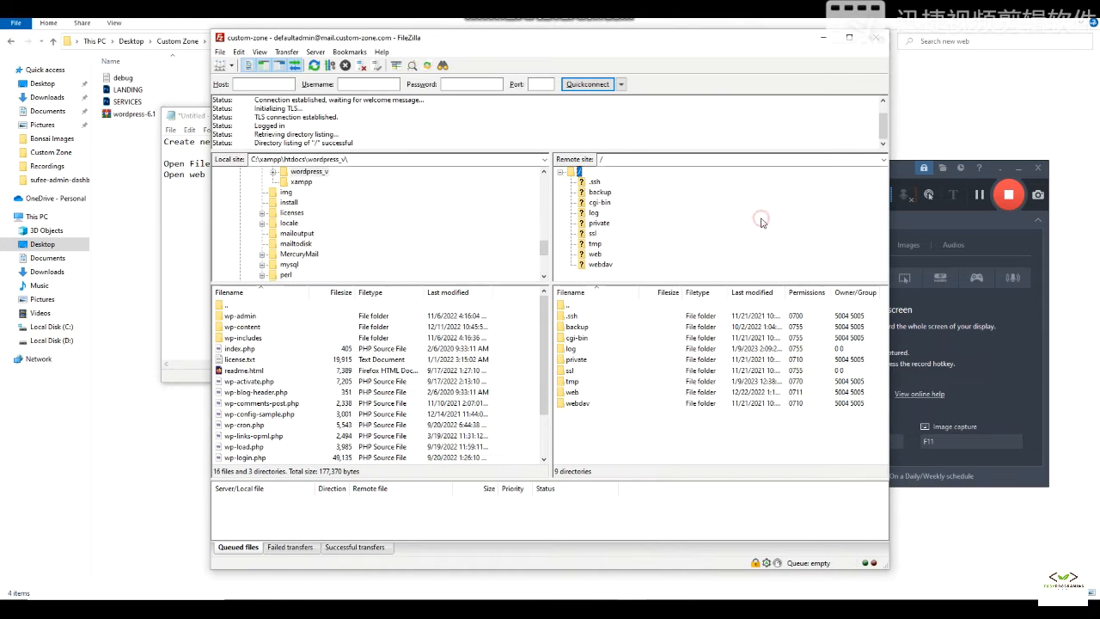
pyautogui.click(594, 253)
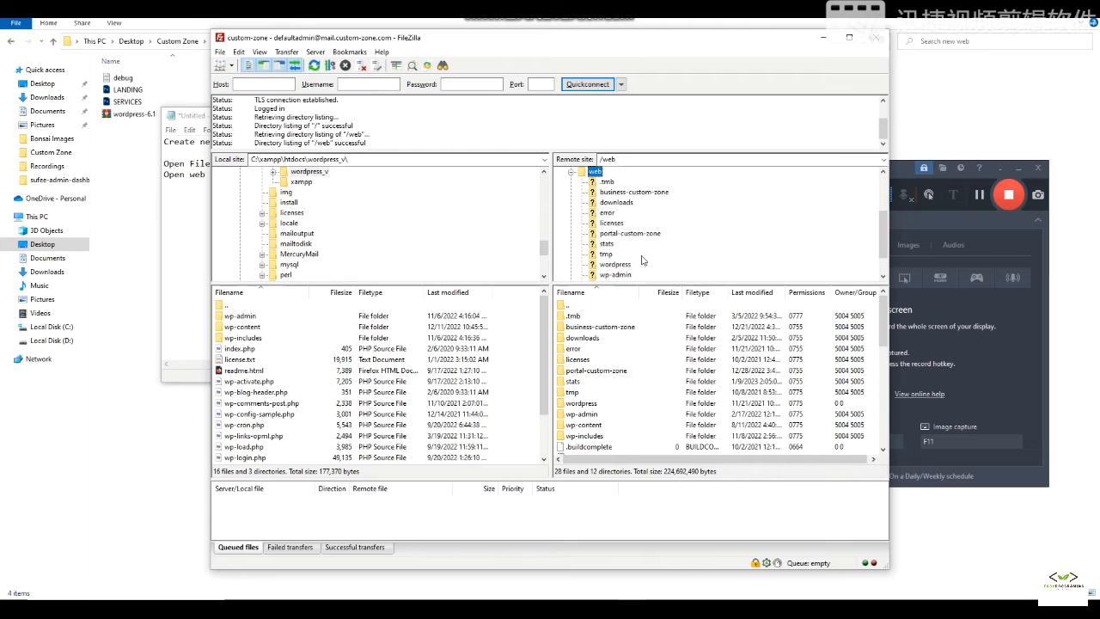
# - Create the remote folder newczwebsite inside web and open it
pyautogui.rightClick(653, 349)
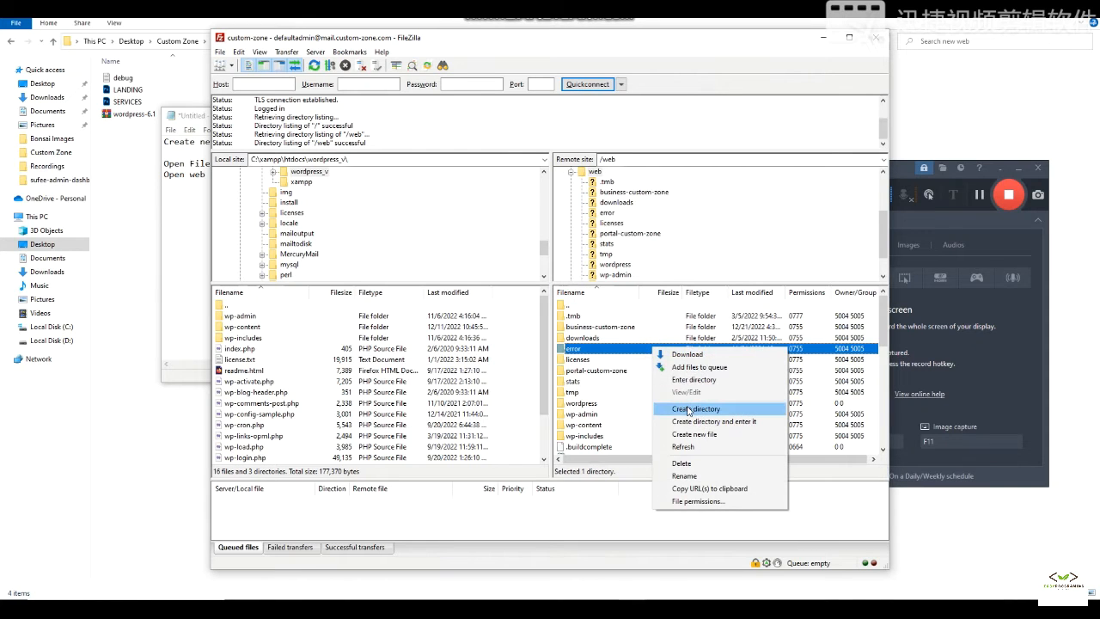
pyautogui.click(688, 410)
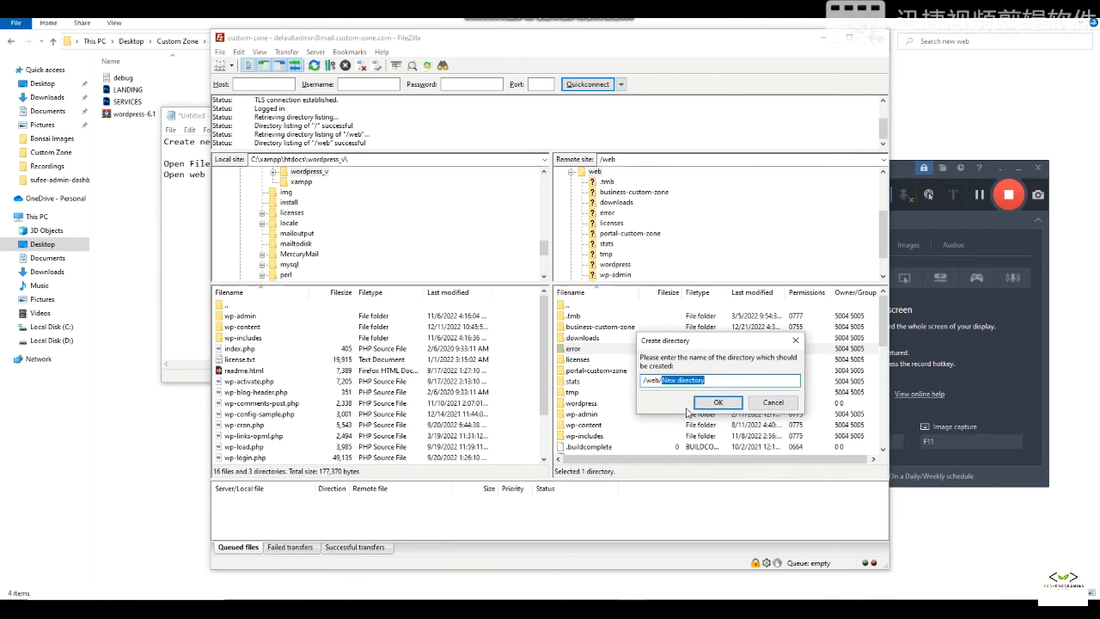
pyautogui.write('ne')
pyautogui.write('czwebsit')
pyautogui.press('Return')
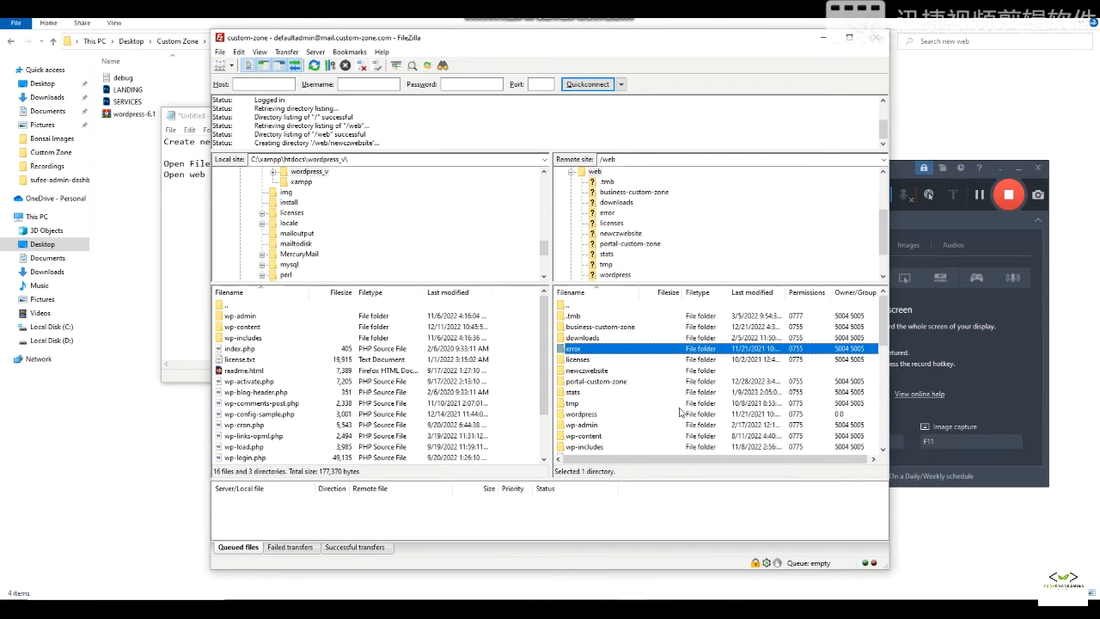
pyautogui.click(597, 371)
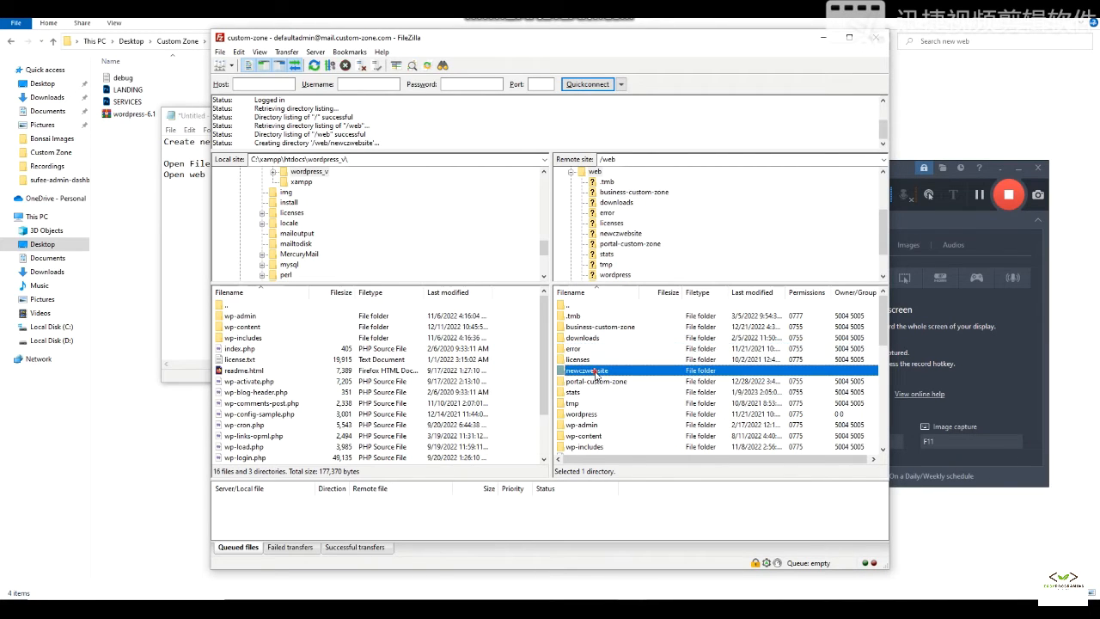
pyautogui.click(198, 251)
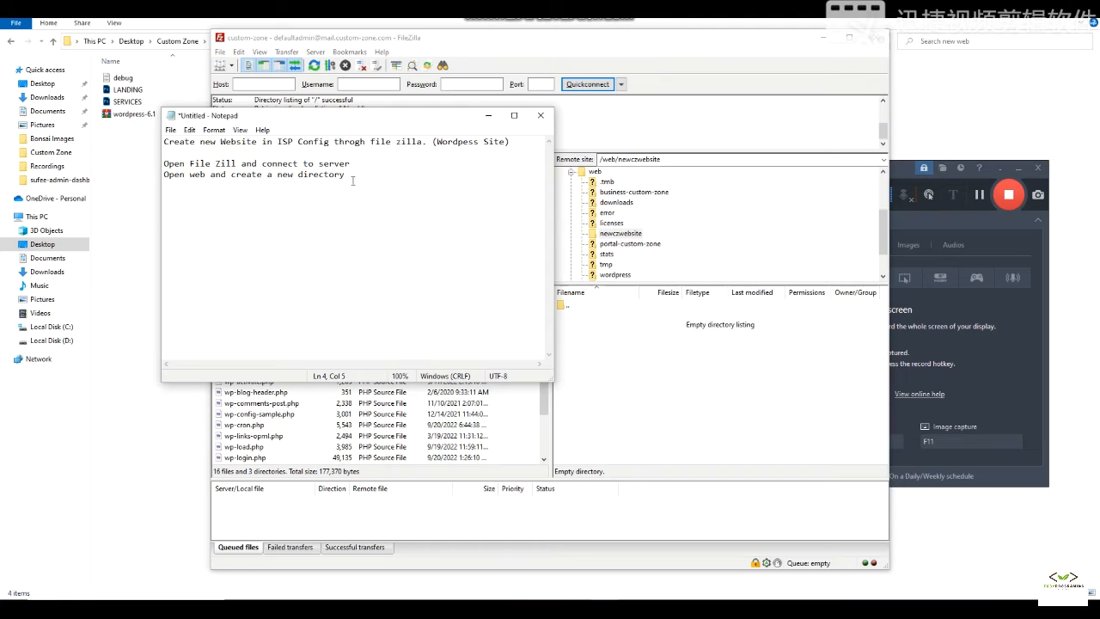
# - Note 'locate your file in local syst' and extract wordpress-6.1.zip into the new web folder
pyautogui.write('locate your file in local system')
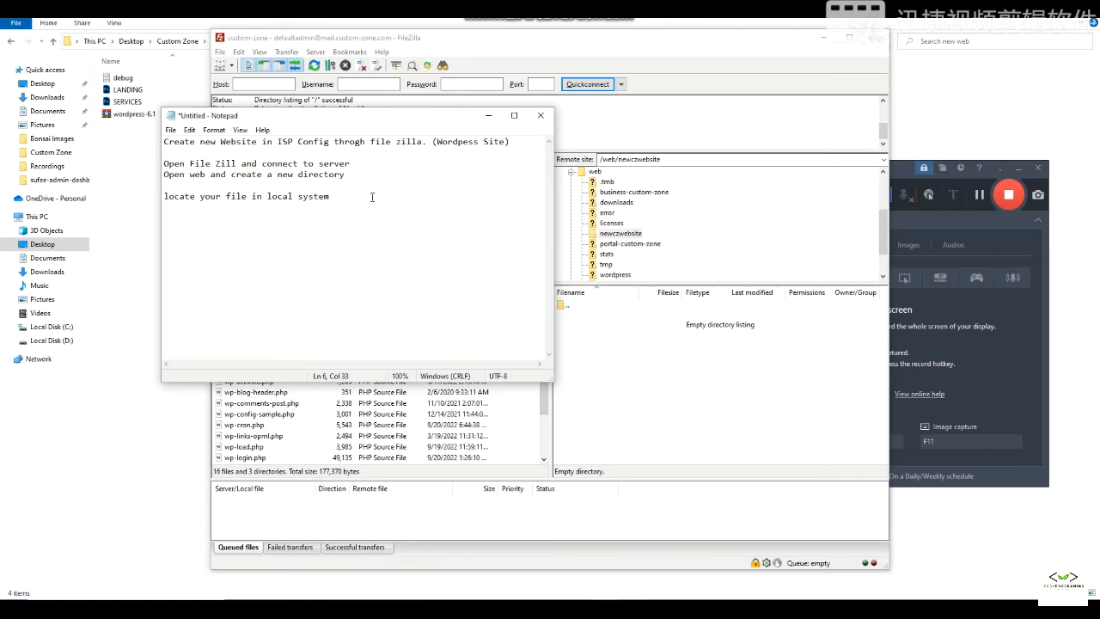
pyautogui.moveTo(350, 609)
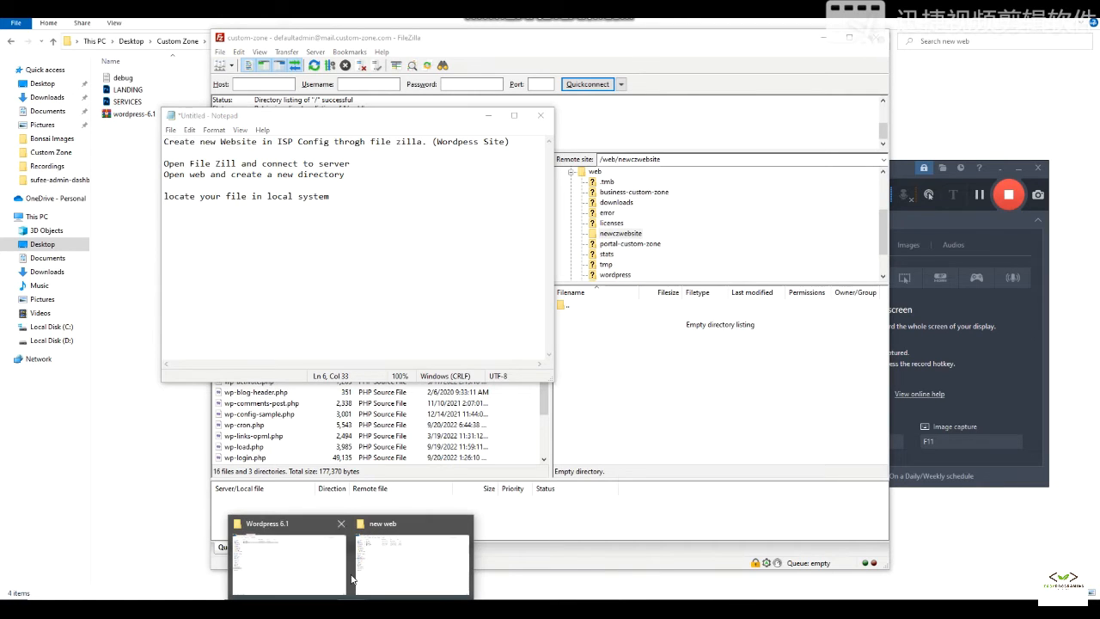
pyautogui.click(291, 564)
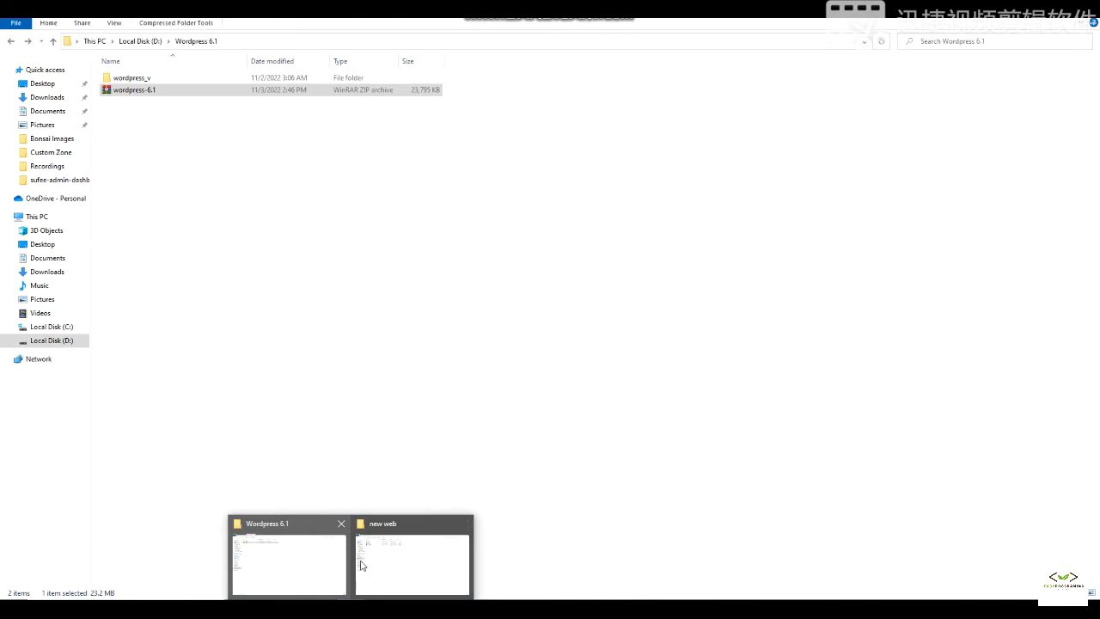
pyautogui.click(407, 572)
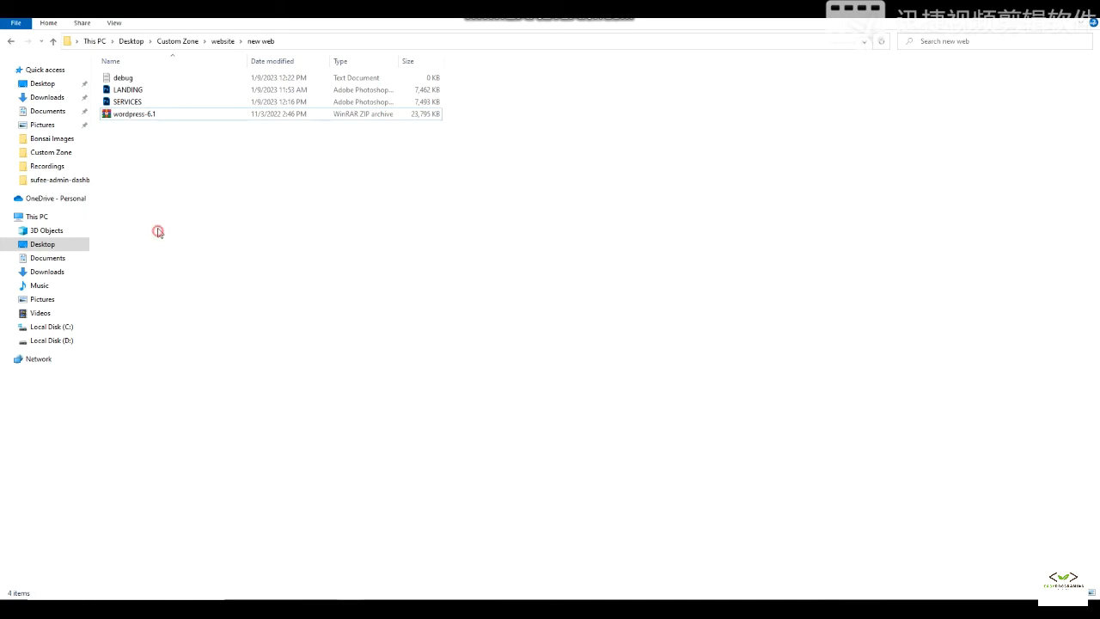
pyautogui.click(142, 115)
pyautogui.rightClick(144, 114)
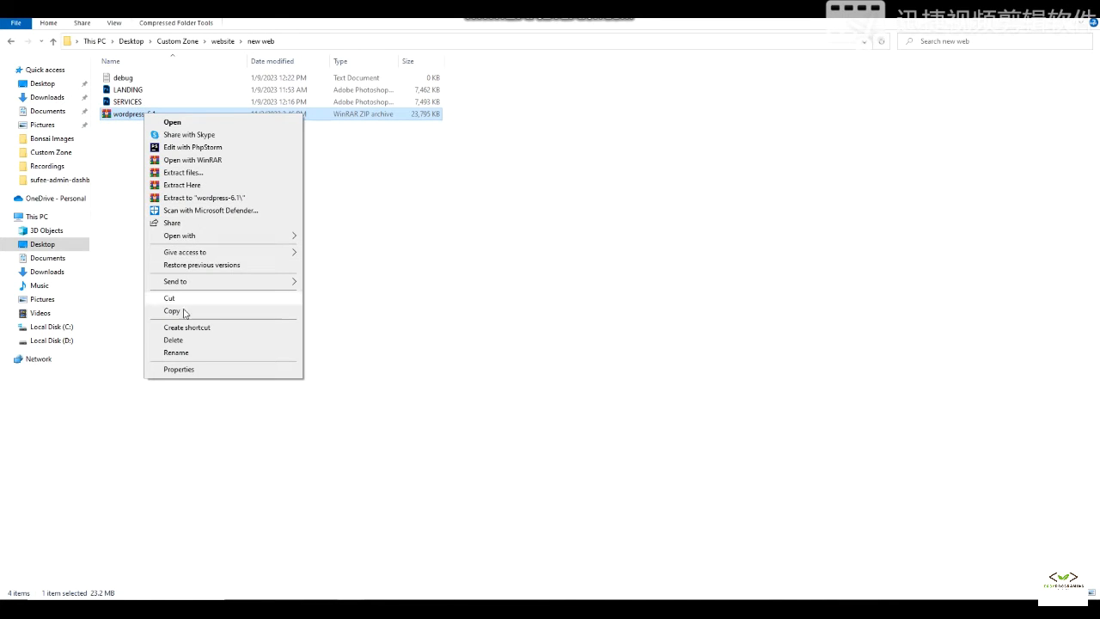
pyautogui.click(195, 184)
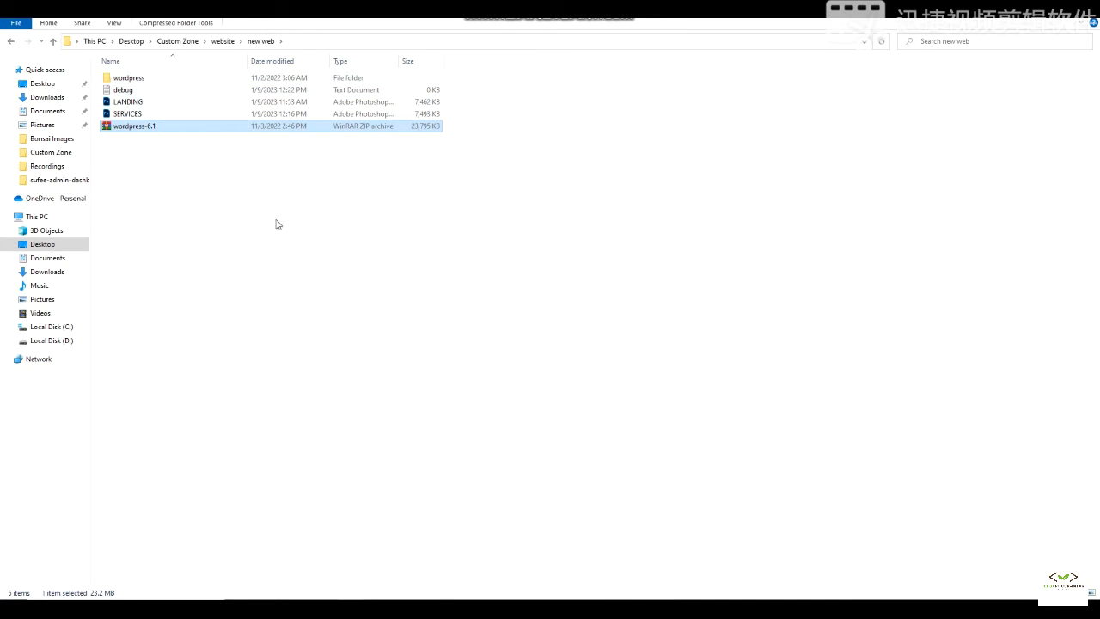
pyautogui.click(353, 609)
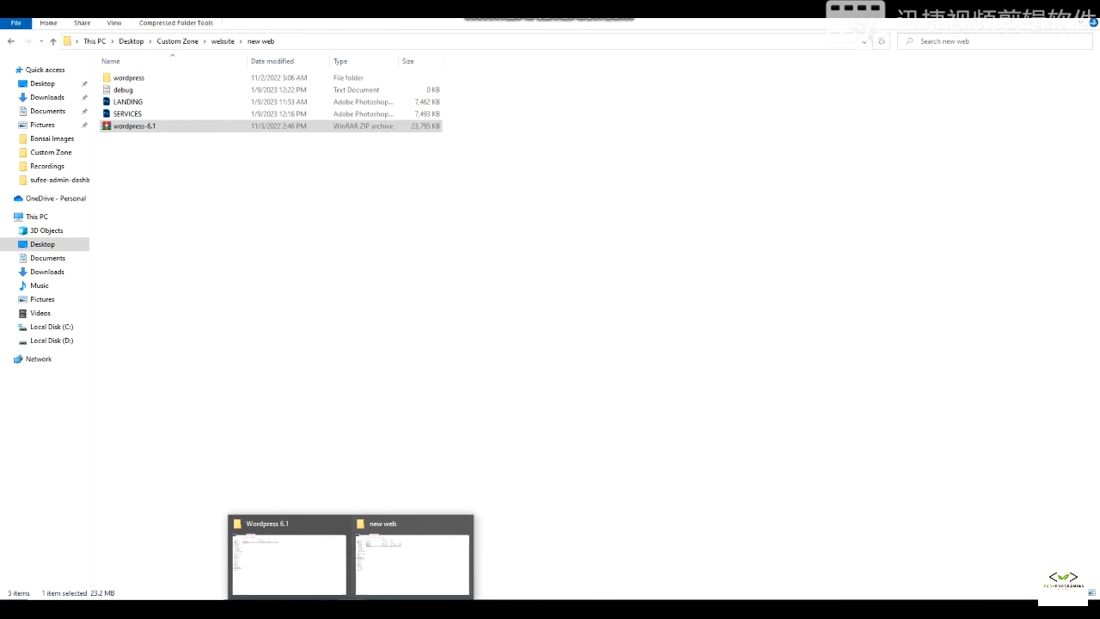
# - In FileZilla's local pane, browse from C: through Desktop and Custom Zone to the website folder
pyautogui.click(397, 609)
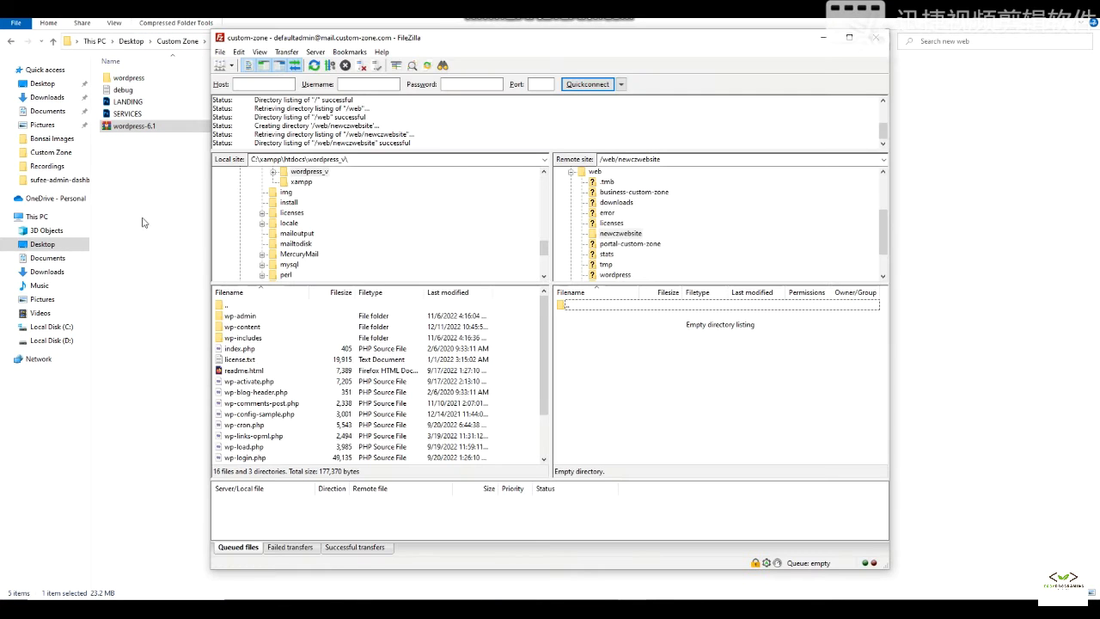
pyautogui.scroll(4, 284, 206)
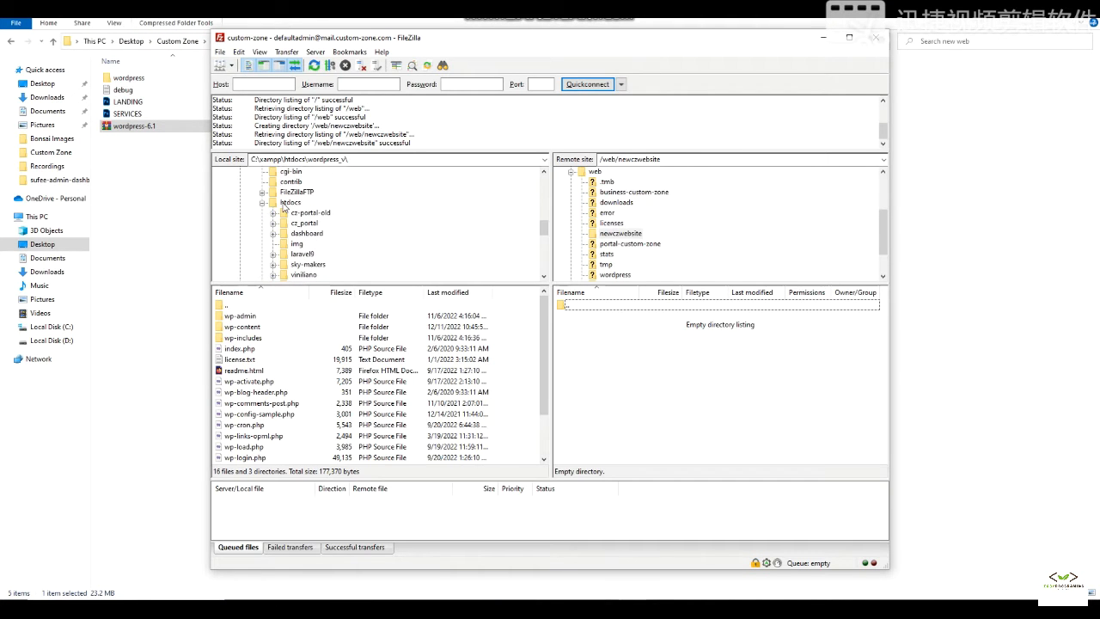
pyautogui.scroll(10, 284, 207)
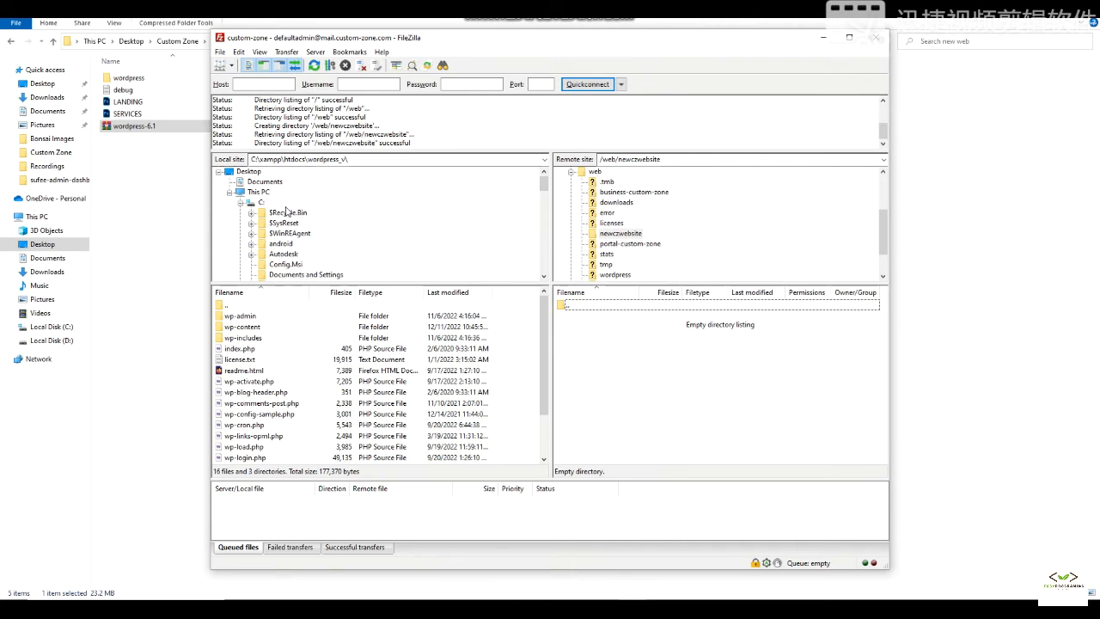
pyautogui.doubleClick(249, 205)
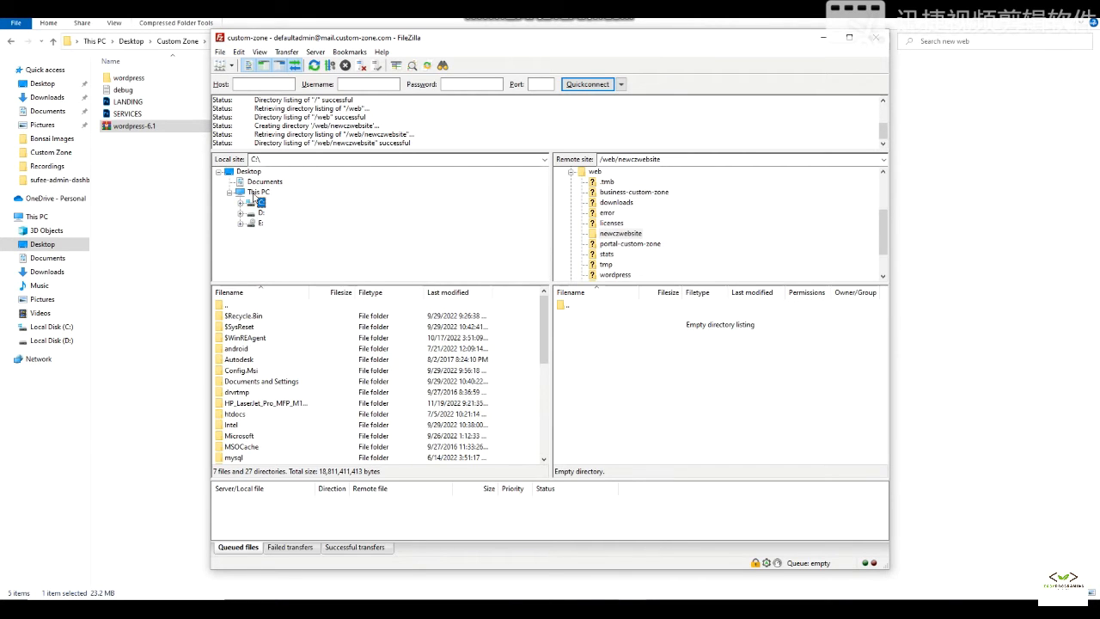
pyautogui.click(250, 171)
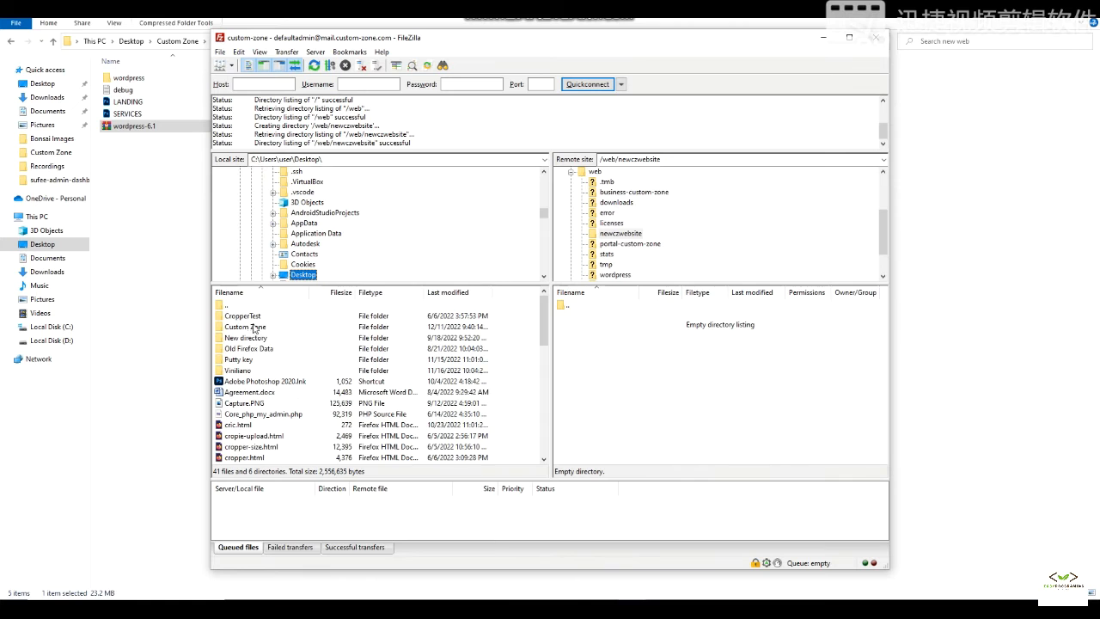
pyautogui.doubleClick(255, 326)
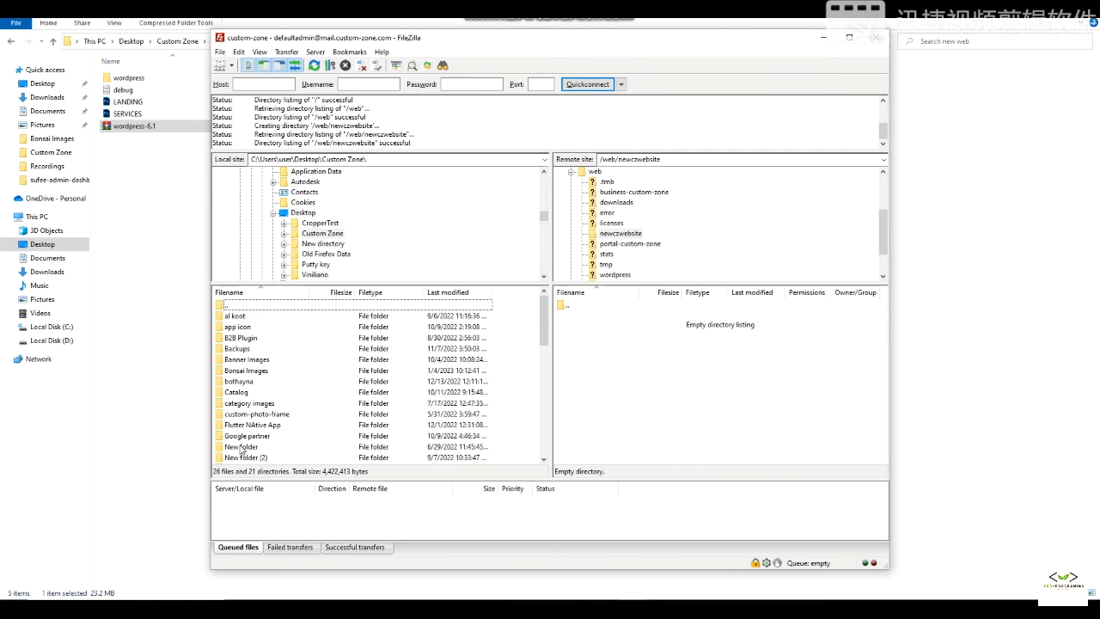
pyautogui.scroll(-3, 246, 439)
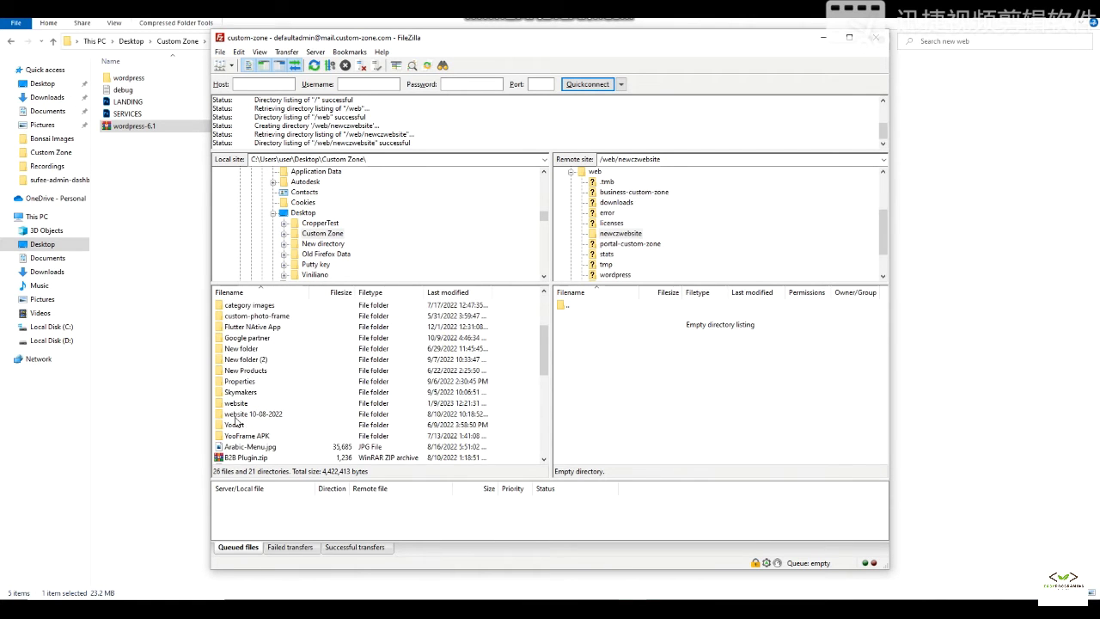
pyautogui.doubleClick(237, 404)
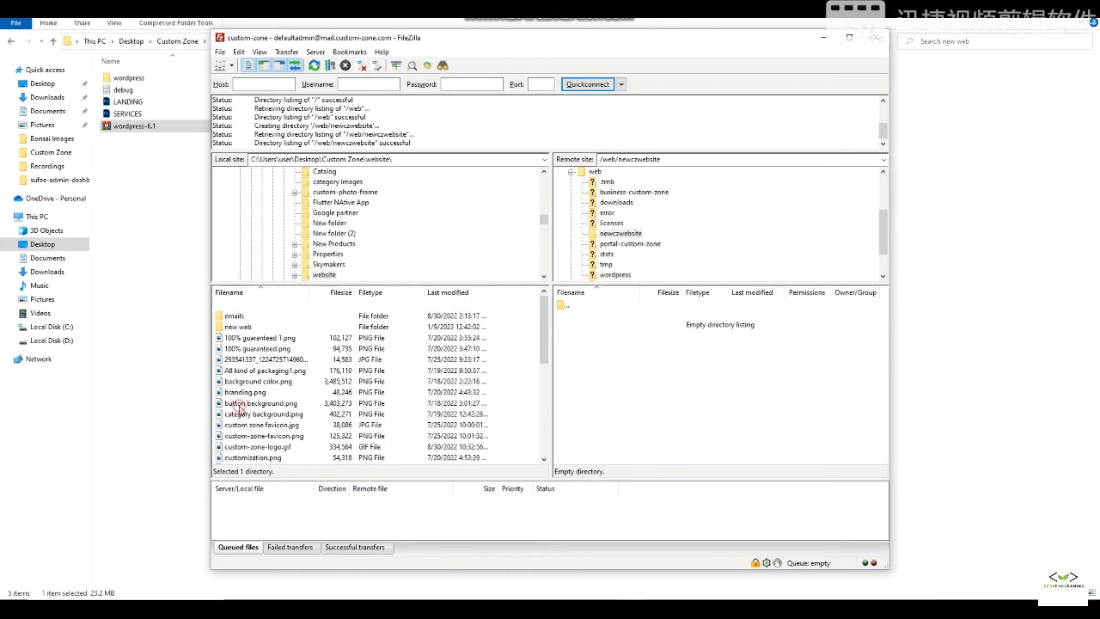
# - Open new web > wordpress locally and select all its files and folders
pyautogui.doubleClick(239, 328)
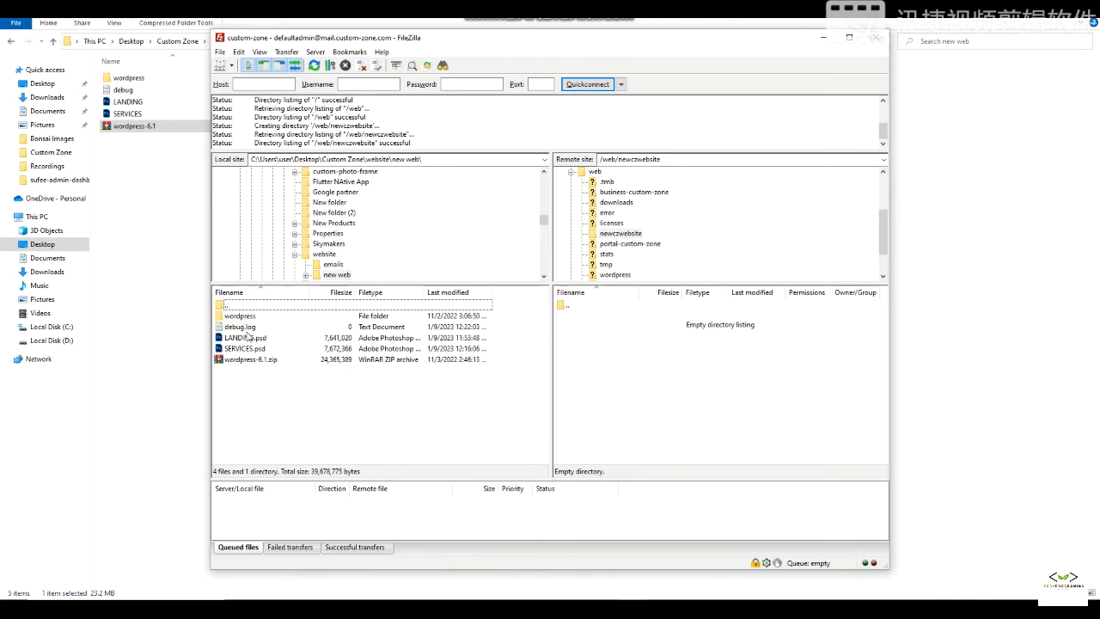
pyautogui.doubleClick(238, 317)
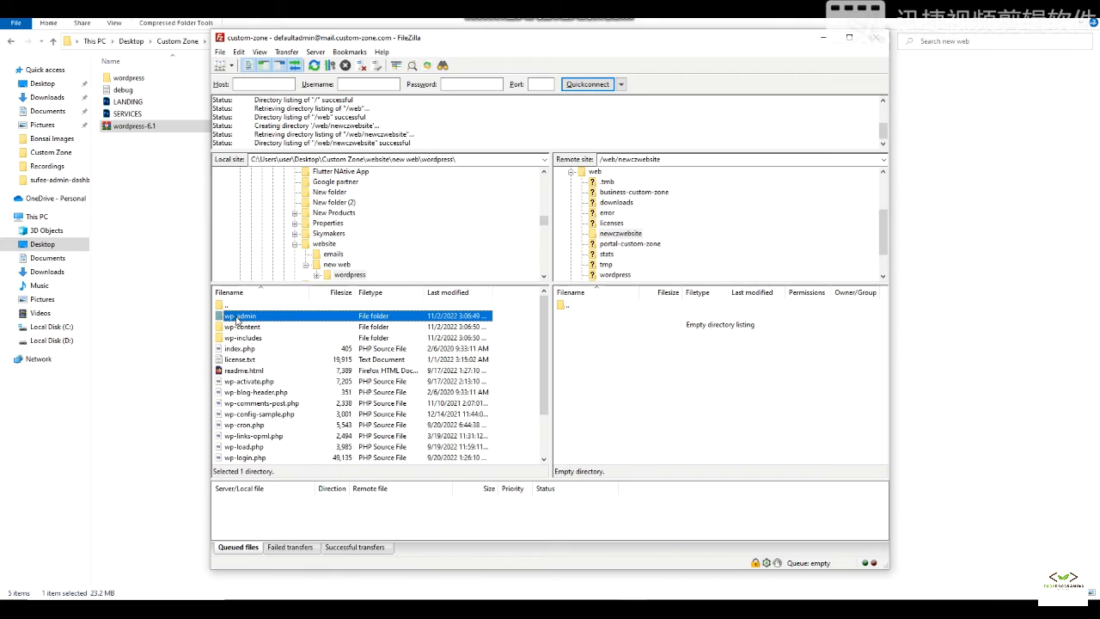
pyautogui.click(271, 318)
pyautogui.click(291, 339)
pyautogui.hotkey('ctrl', 'a')
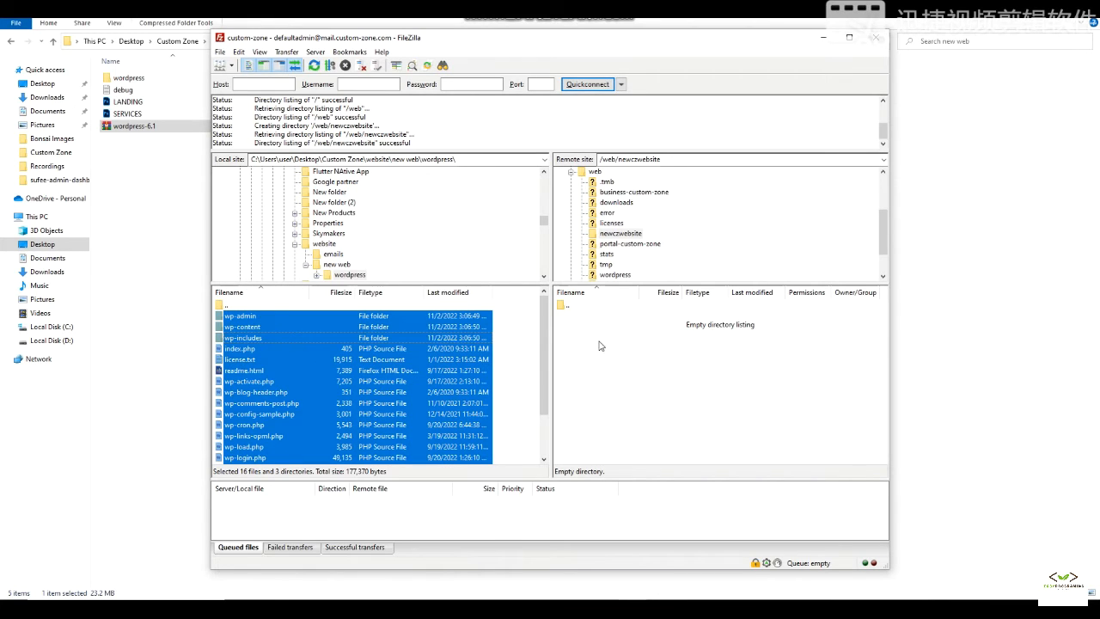
# - Drag all WordPress files into newczwebsite and note 'Drag to the new directory after selecting all'
pyautogui.moveTo(263, 361); pyautogui.dragTo(614, 373)
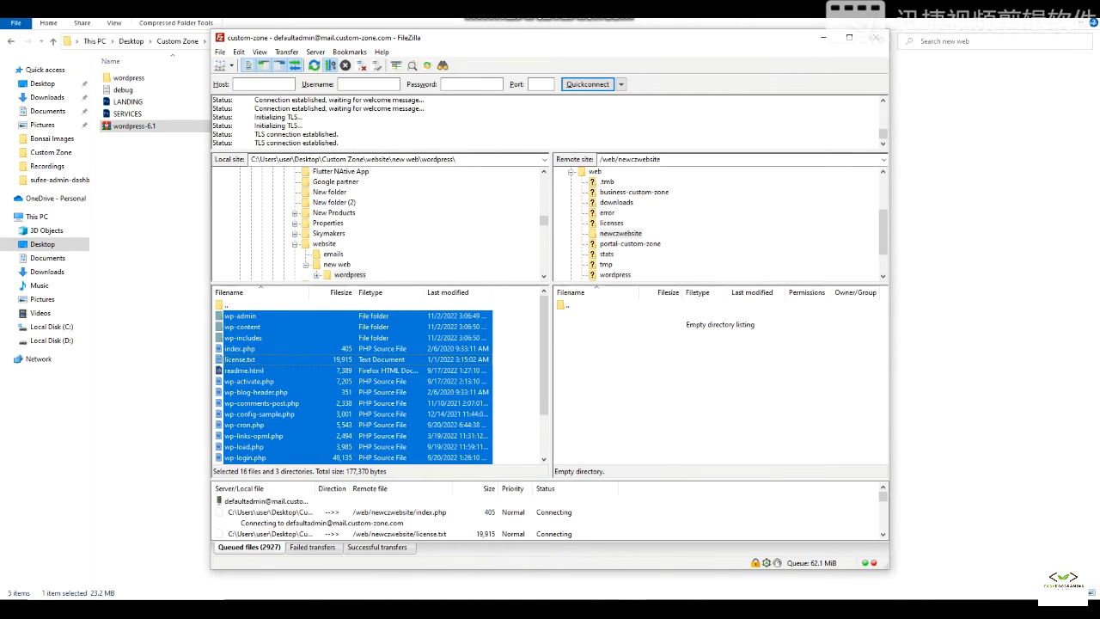
pyautogui.hotkey('alt', 'Tab')
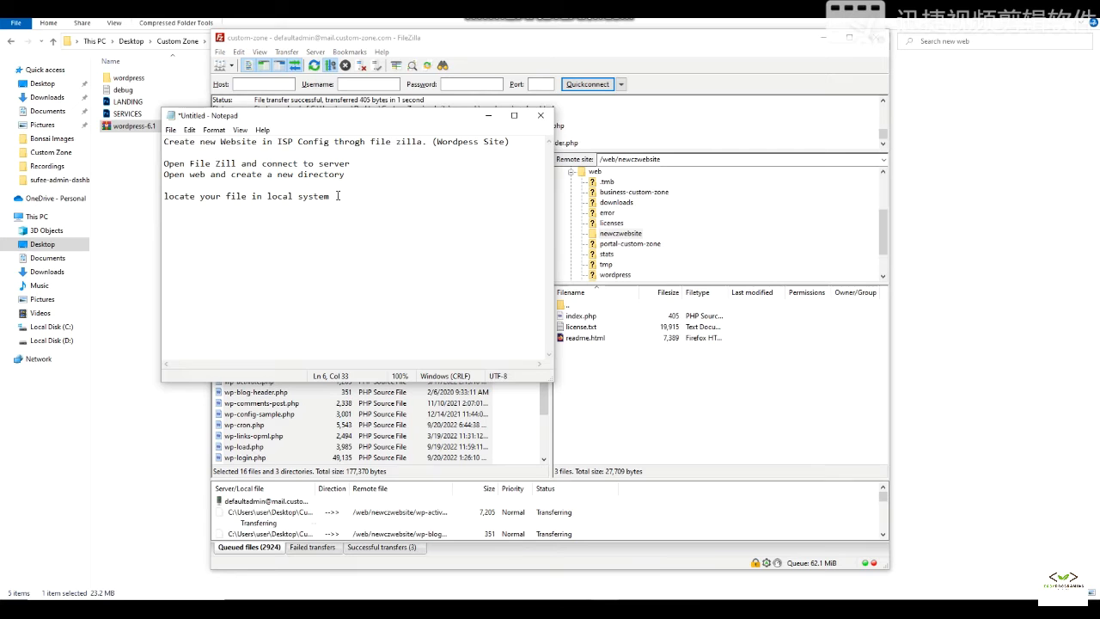
pyautogui.press('Return')
pyautogui.press('Return')
pyautogui.write('Drag to the new directory afte')
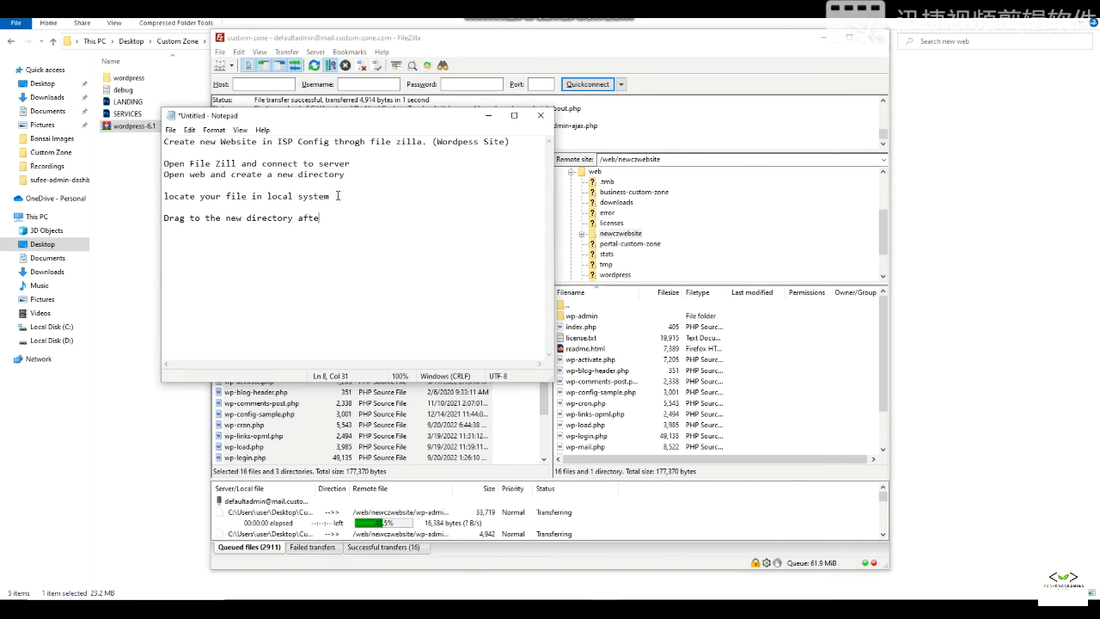
pyautogui.write('r selecting all')
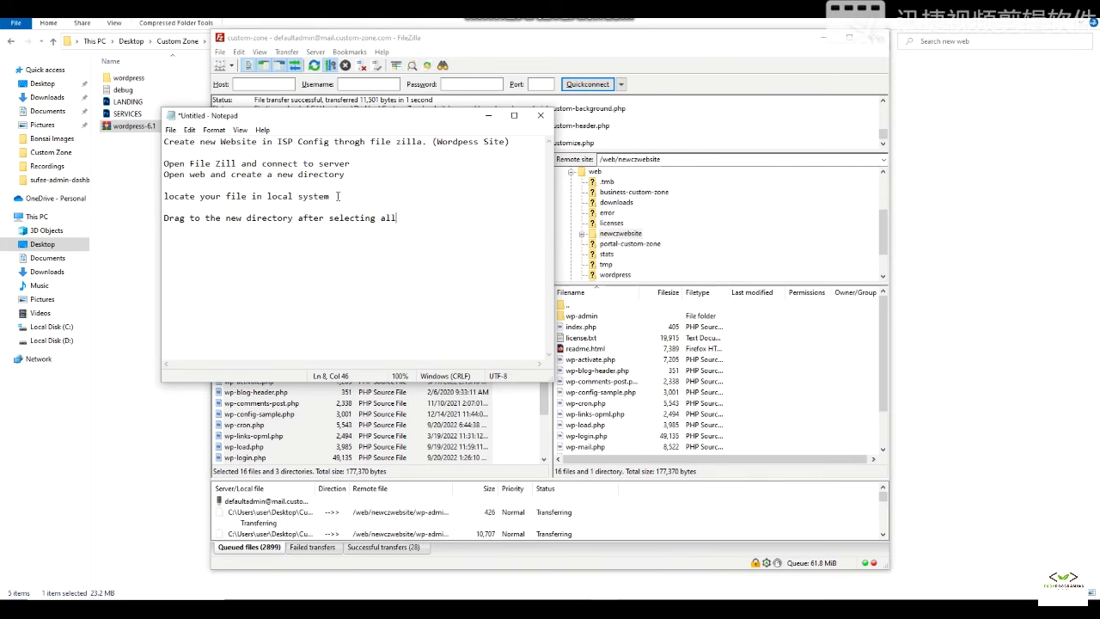
# - Add the notes 'Now wait for all files to complete' and 'Create a new datavbase in ispconfig'
pyautogui.press('Return')
pyautogui.press('Return')
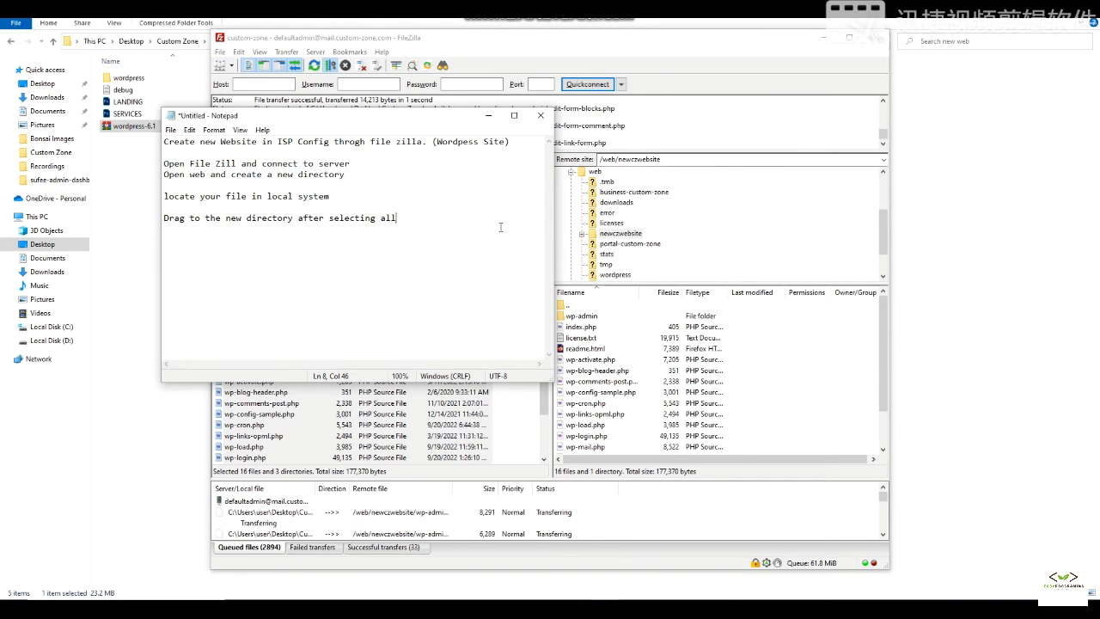
pyautogui.write('Now wait ')
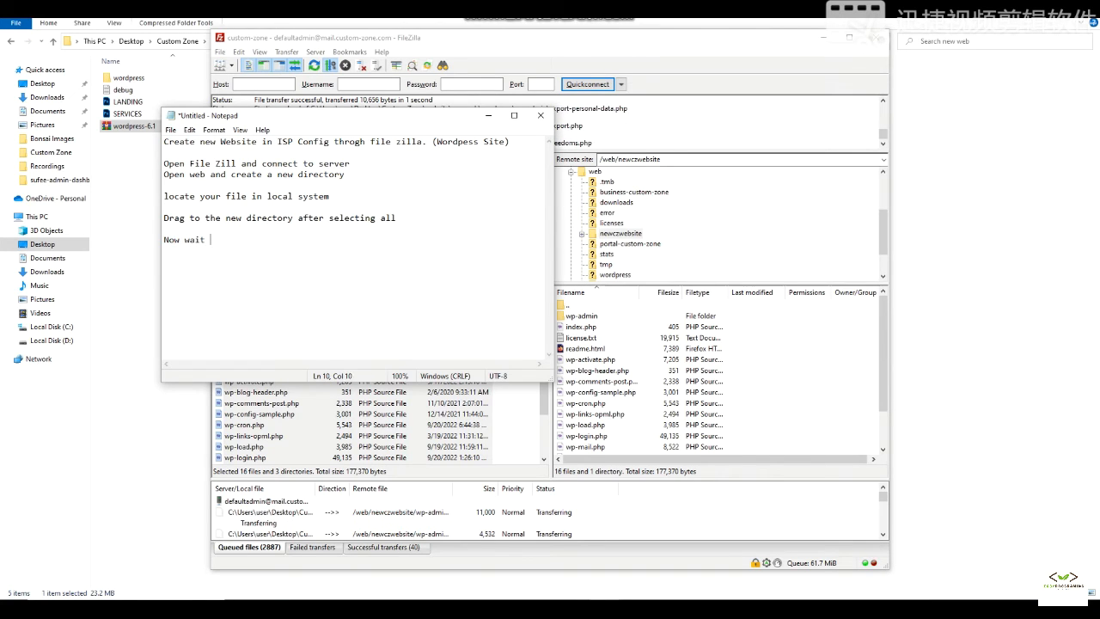
pyautogui.write('for all files to')
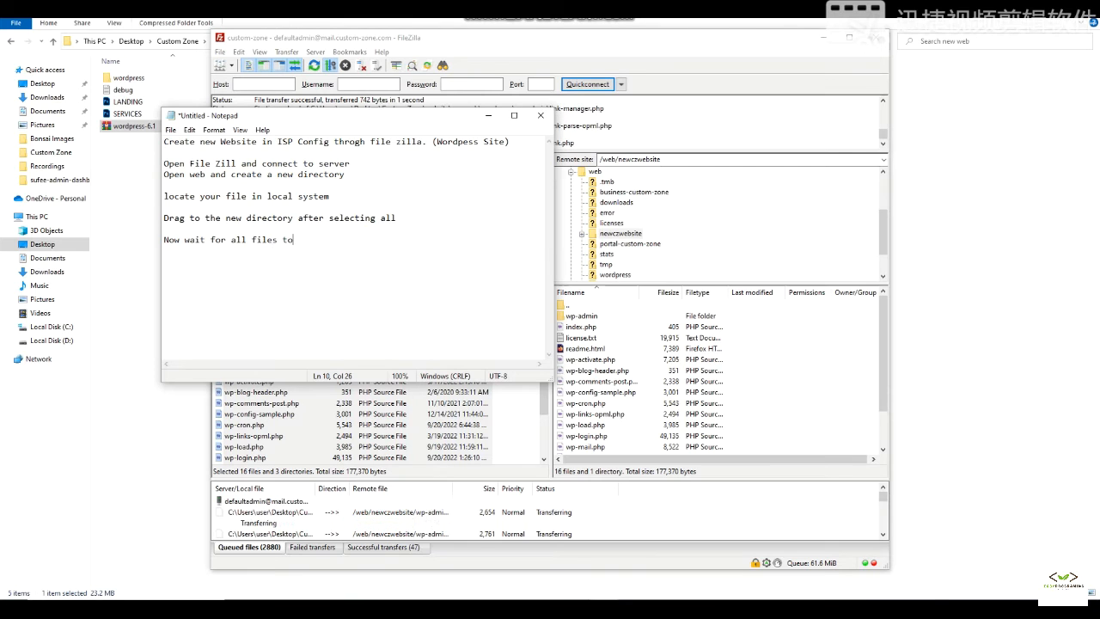
pyautogui.write(' complete')
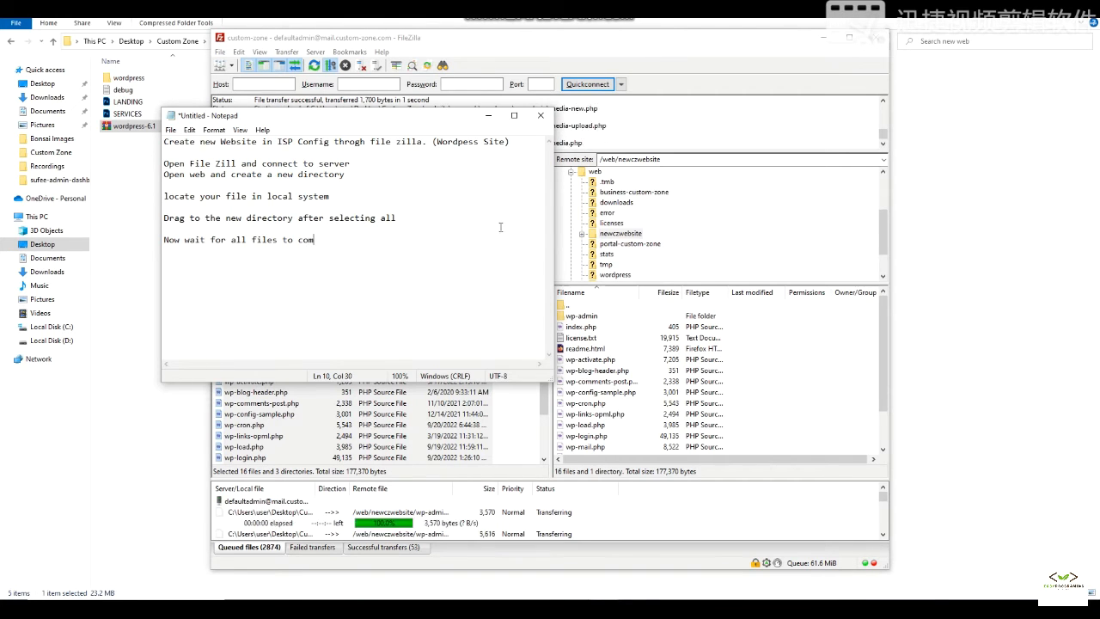
pyautogui.press('Return')
pyautogui.press('Return')
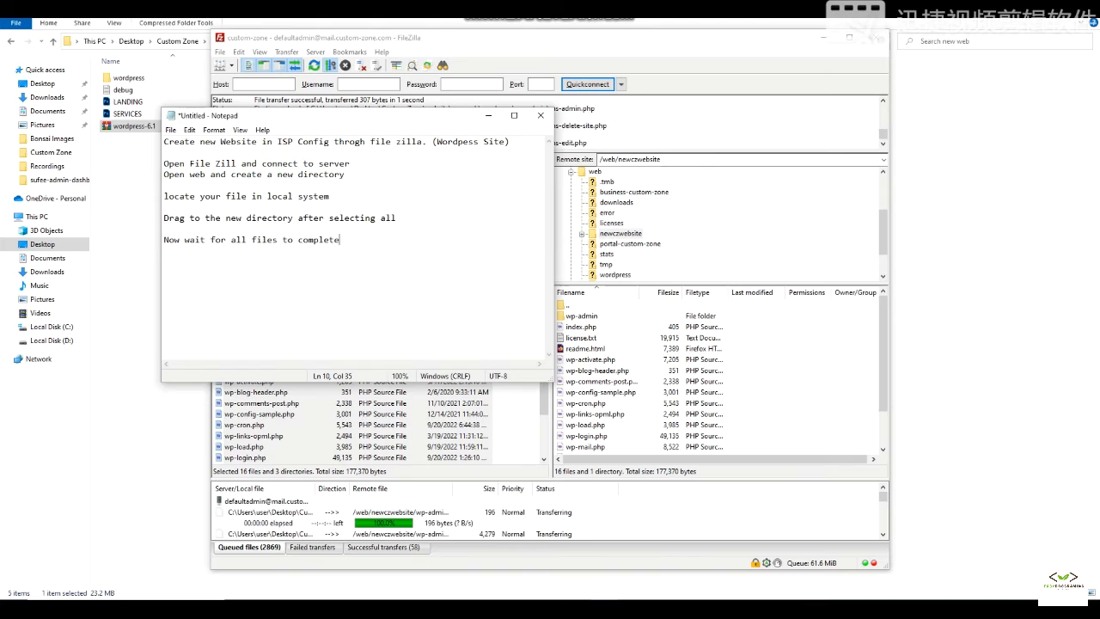
pyautogui.write('Create a new datav')
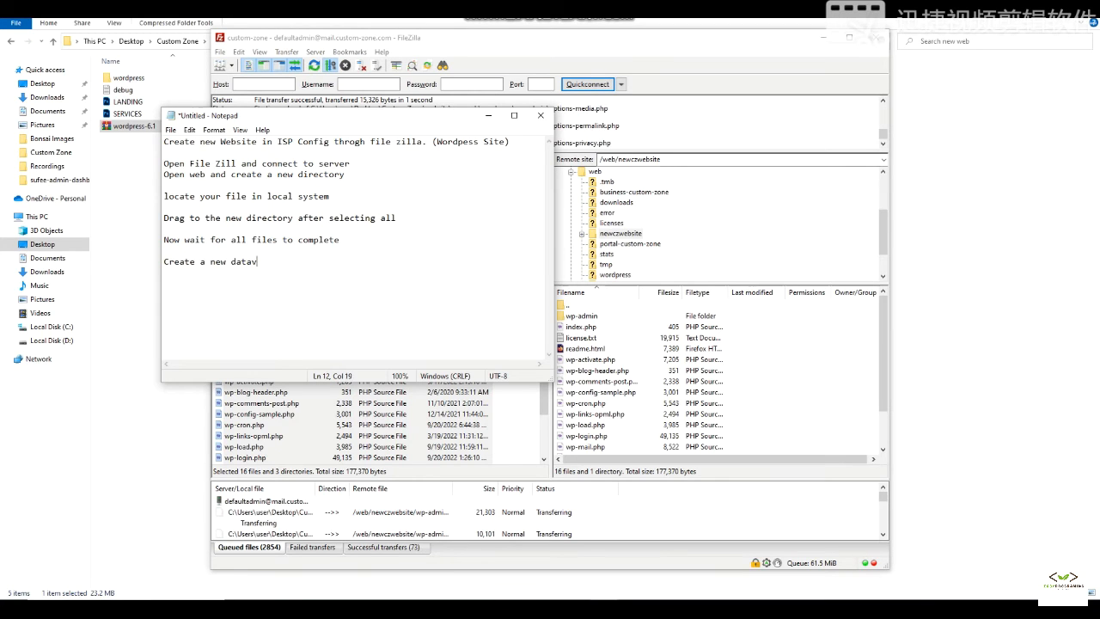
pyautogui.write('base in is')
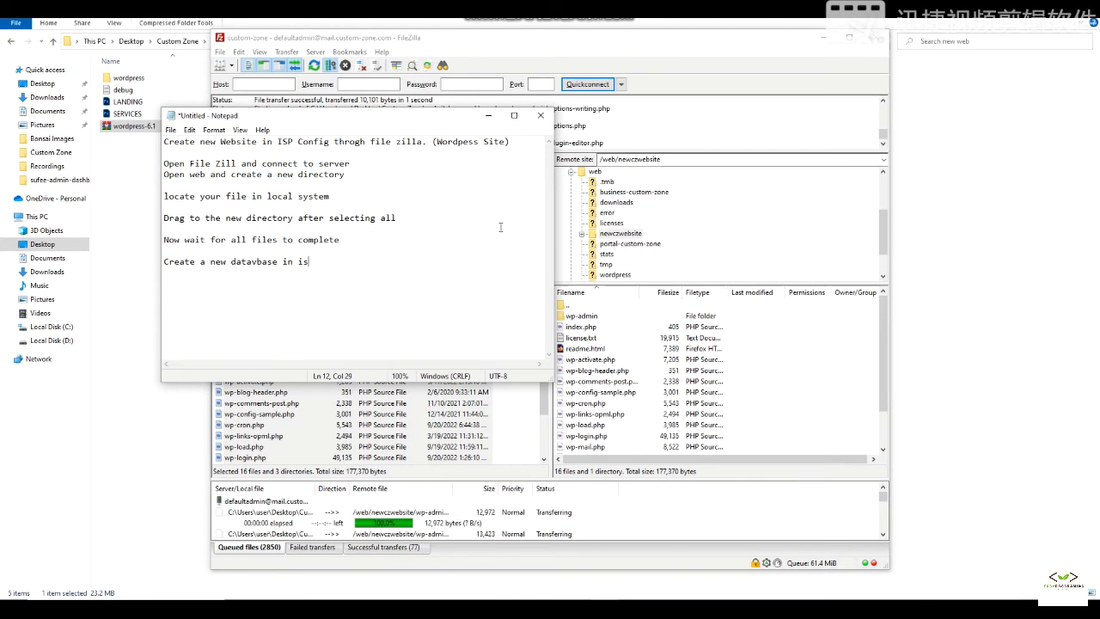
pyautogui.write('pconfig')
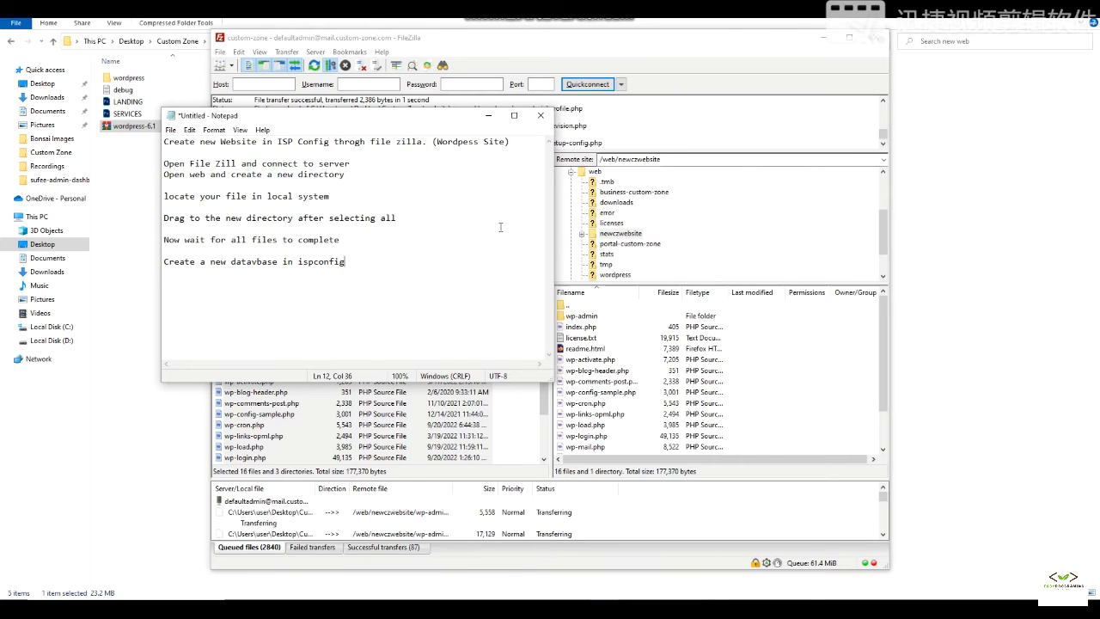
pyautogui.click(538, 609)
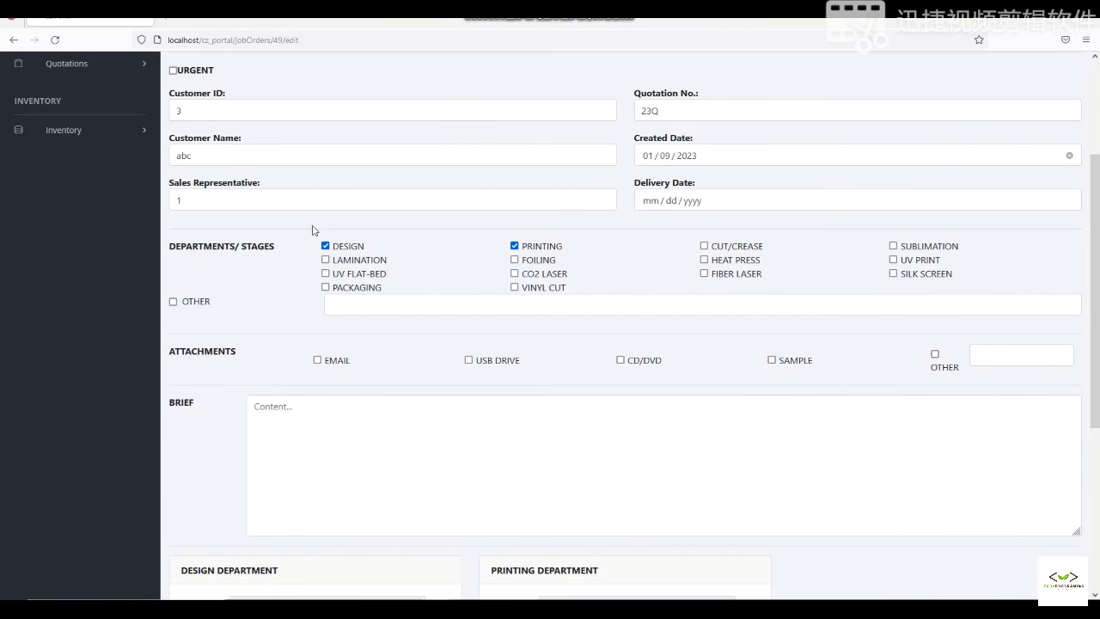
# - Log in to the ISPConfig panel at mail.custom-zone.com:8080 and open Sites > Databases
pyautogui.click(167, 21)
pyautogui.write('mail.custom-zone.com:8080/')
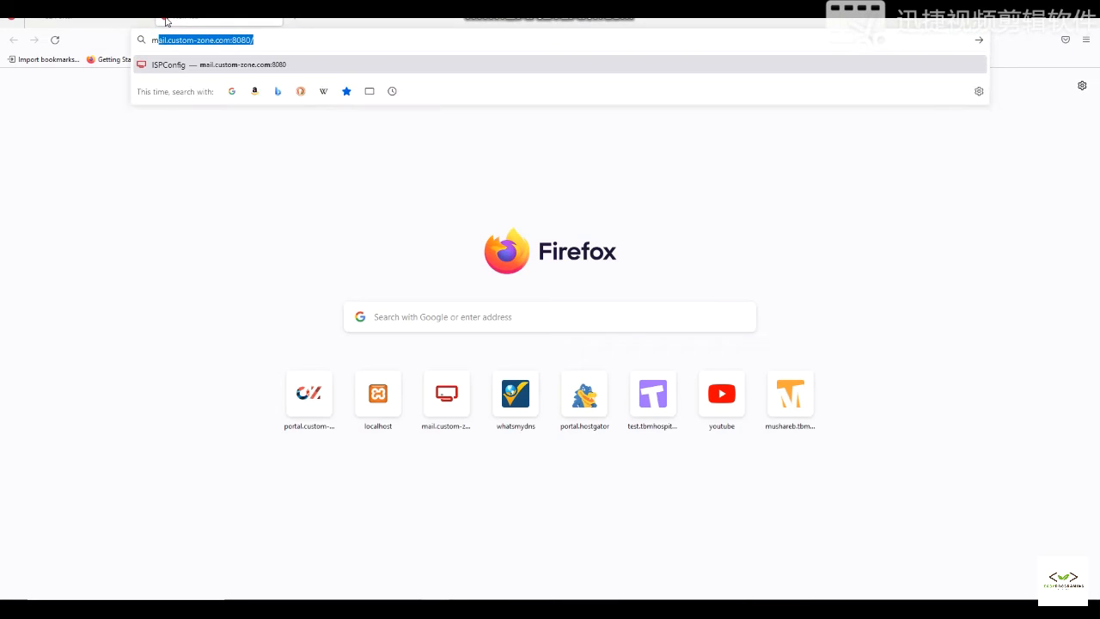
pyautogui.press('Return')
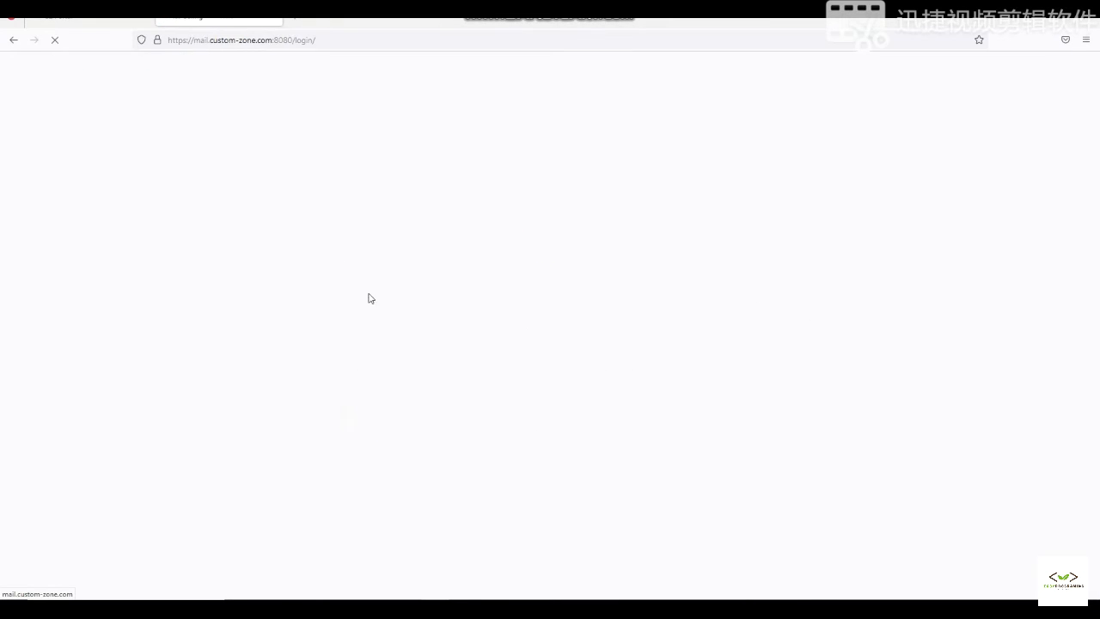
pyautogui.click(574, 368)
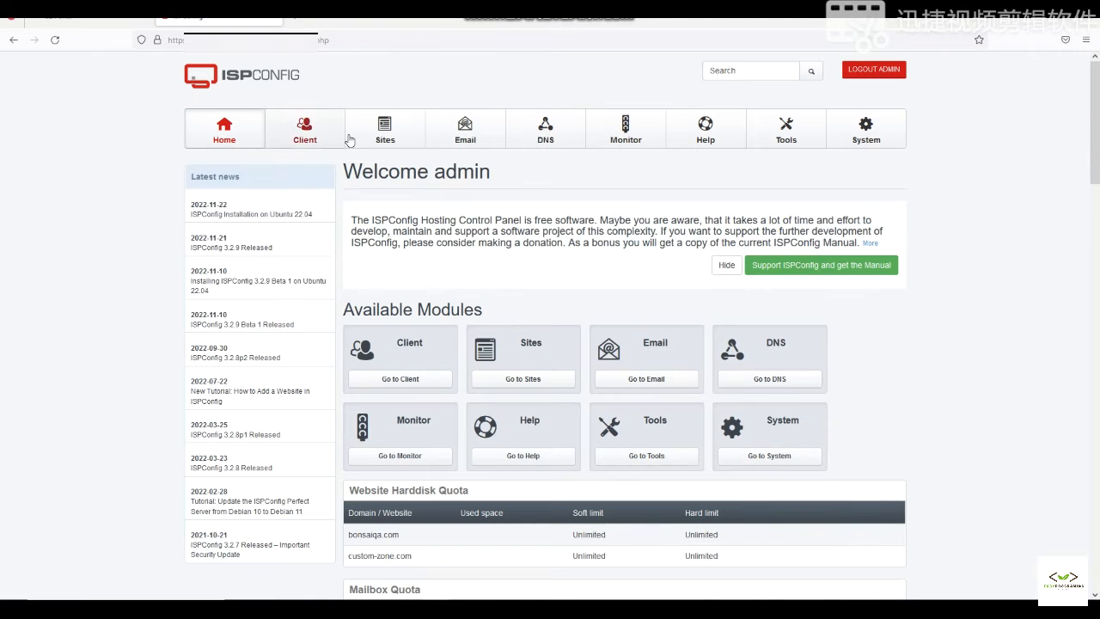
pyautogui.click(383, 135)
# - Add and save a new database named with 'cznew', assigned to database user c0wordpress
pyautogui.click(424, 211)
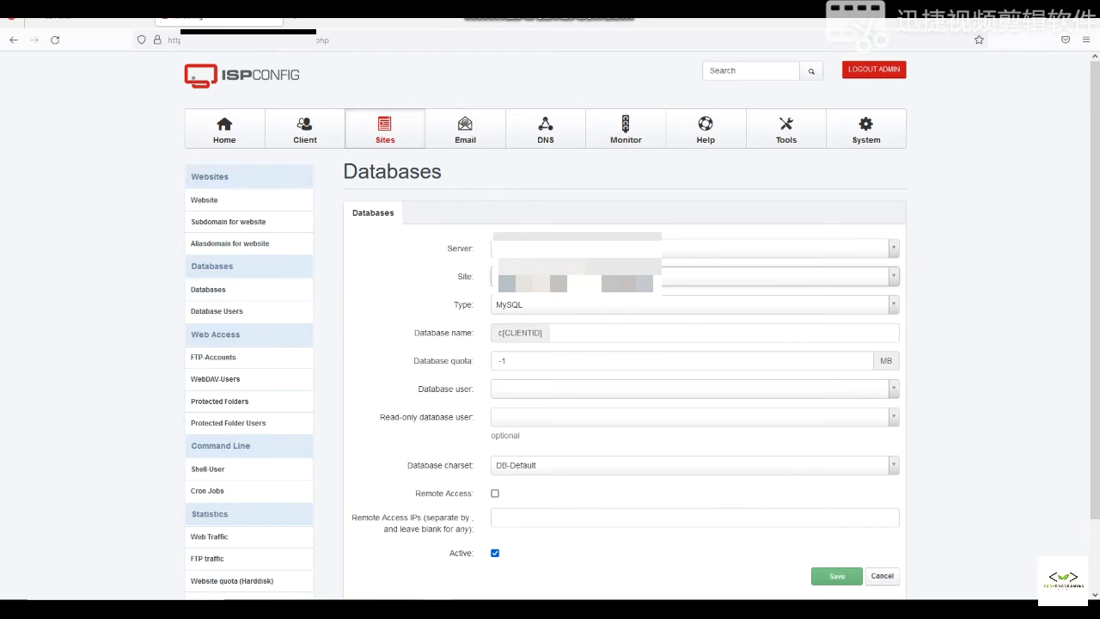
pyautogui.click(567, 338)
pyautogui.click(566, 356)
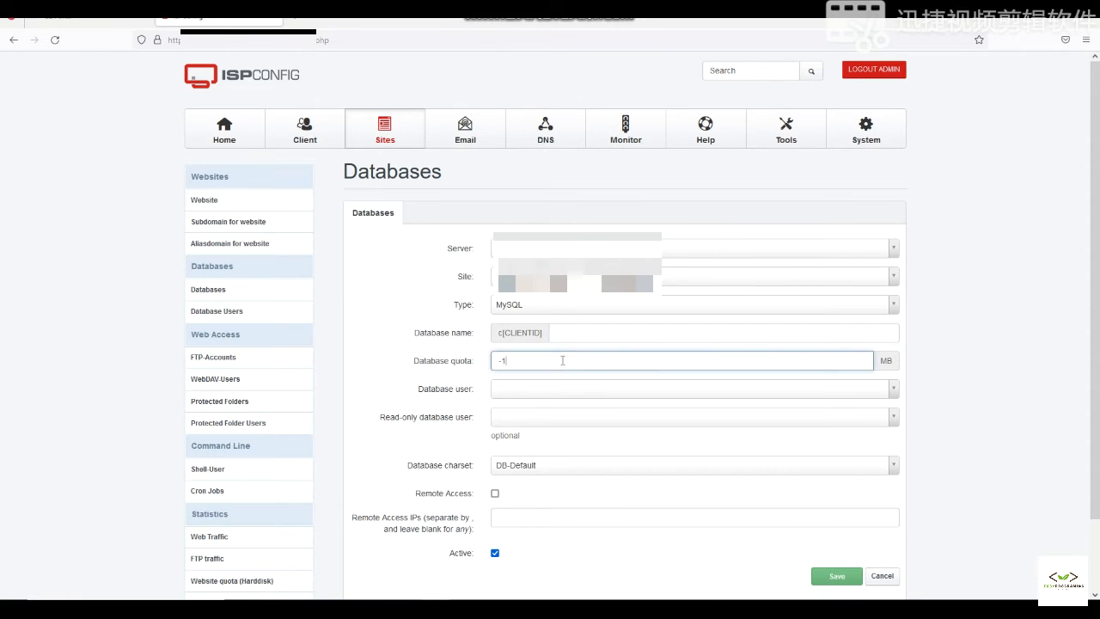
pyautogui.click(547, 391)
pyautogui.click(541, 427)
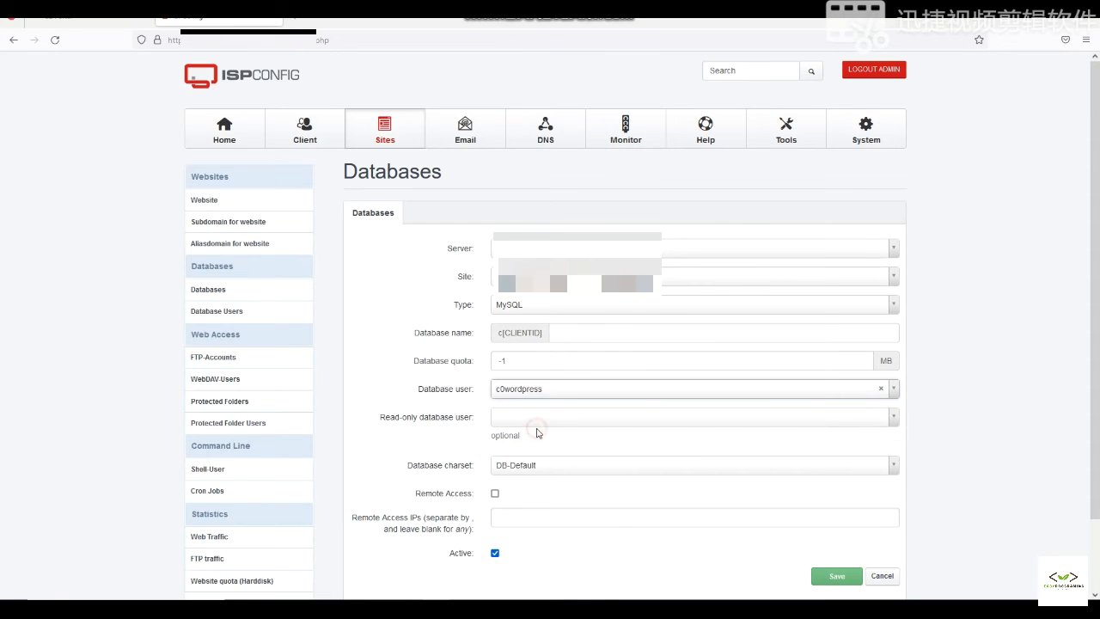
pyautogui.click(568, 332)
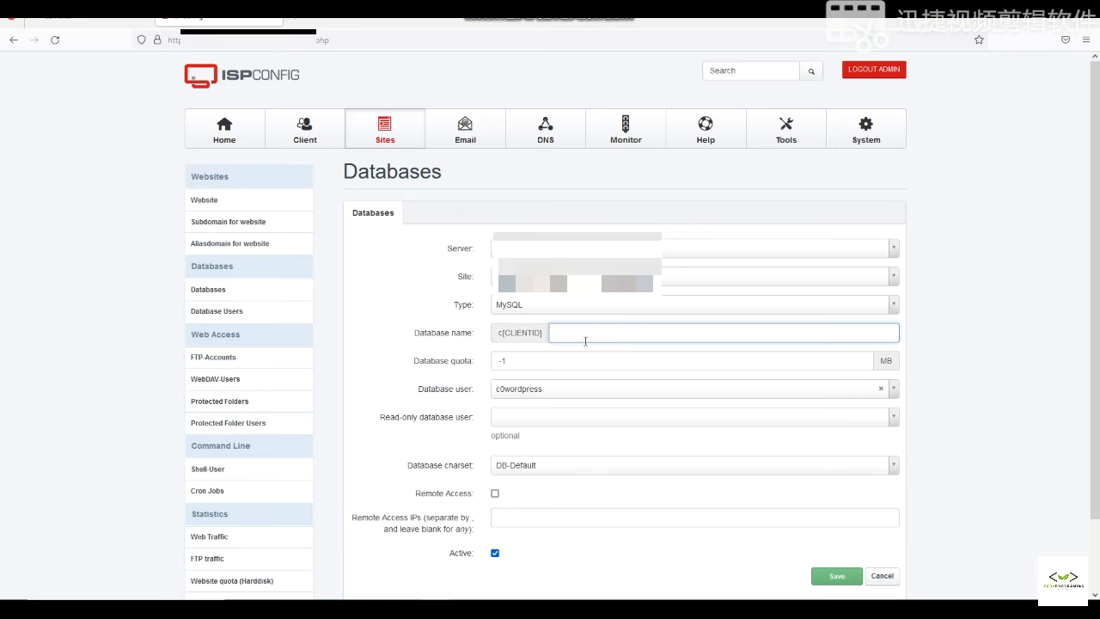
pyautogui.write('cznewwebdb')
pyautogui.click(815, 577)
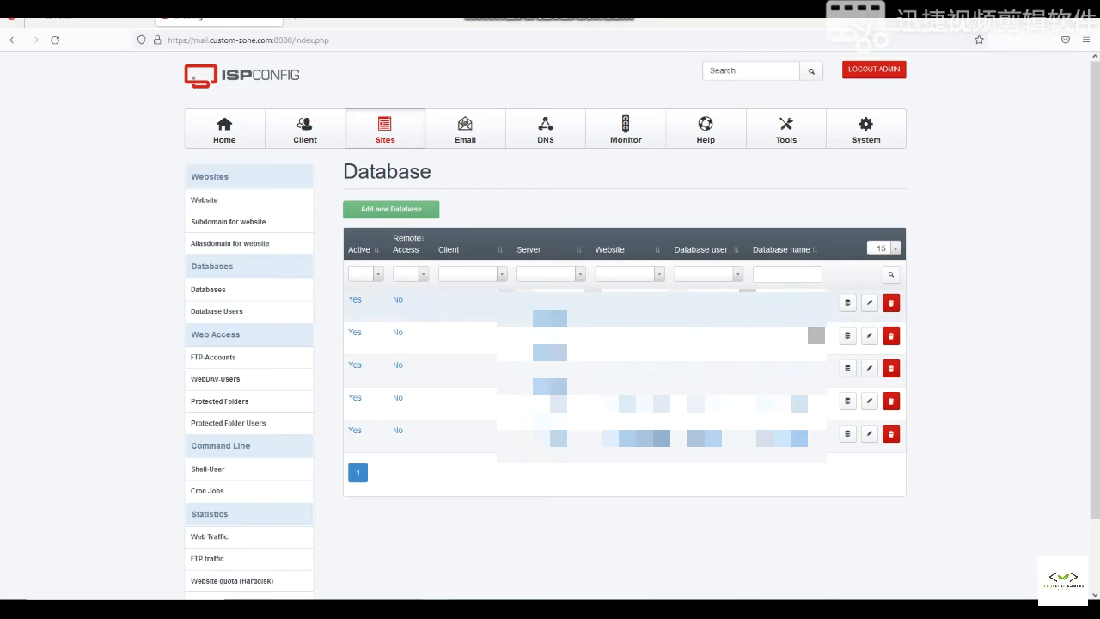
# - From the database list, sign into phpMyAdmin using the saved database password
pyautogui.click(54, 39)
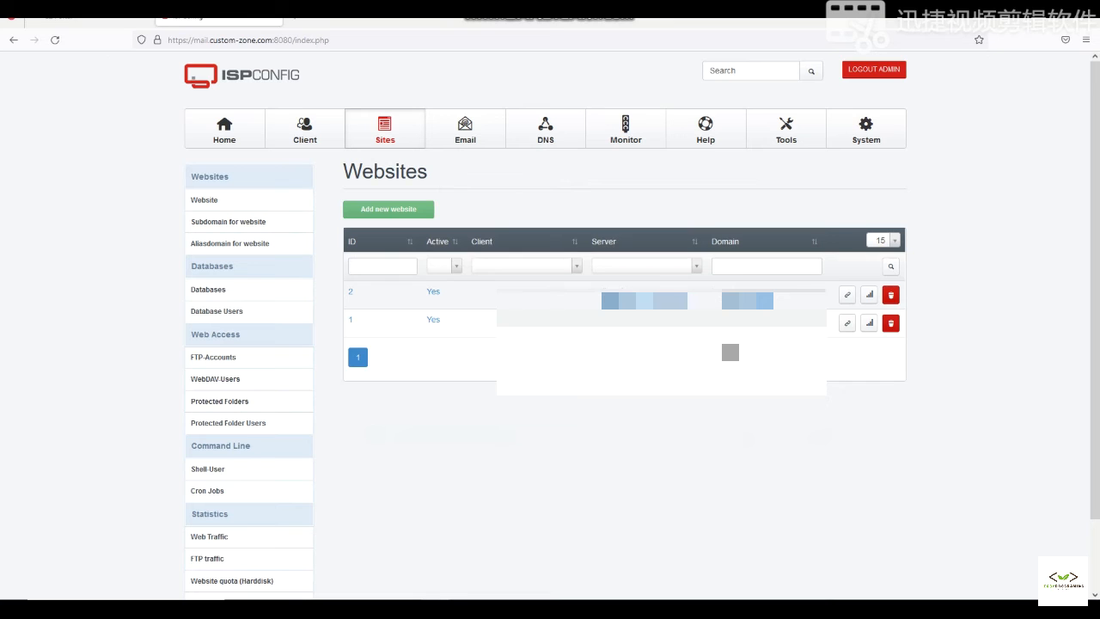
pyautogui.click(244, 291)
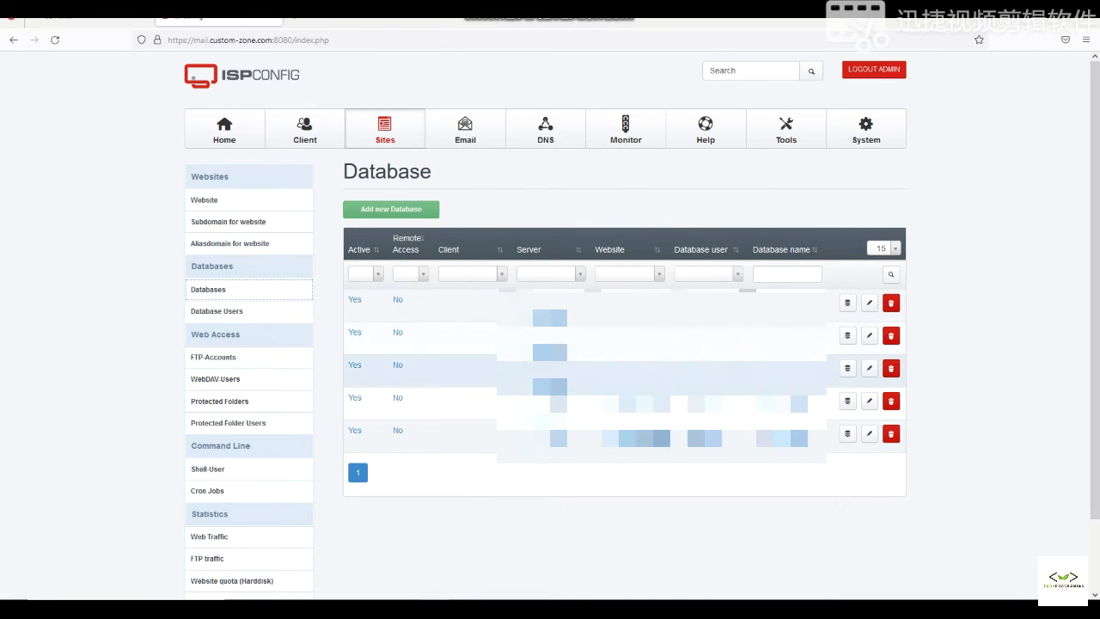
pyautogui.click(848, 368)
pyautogui.hotkey('ctrl', 'v')
pyautogui.click(639, 289)
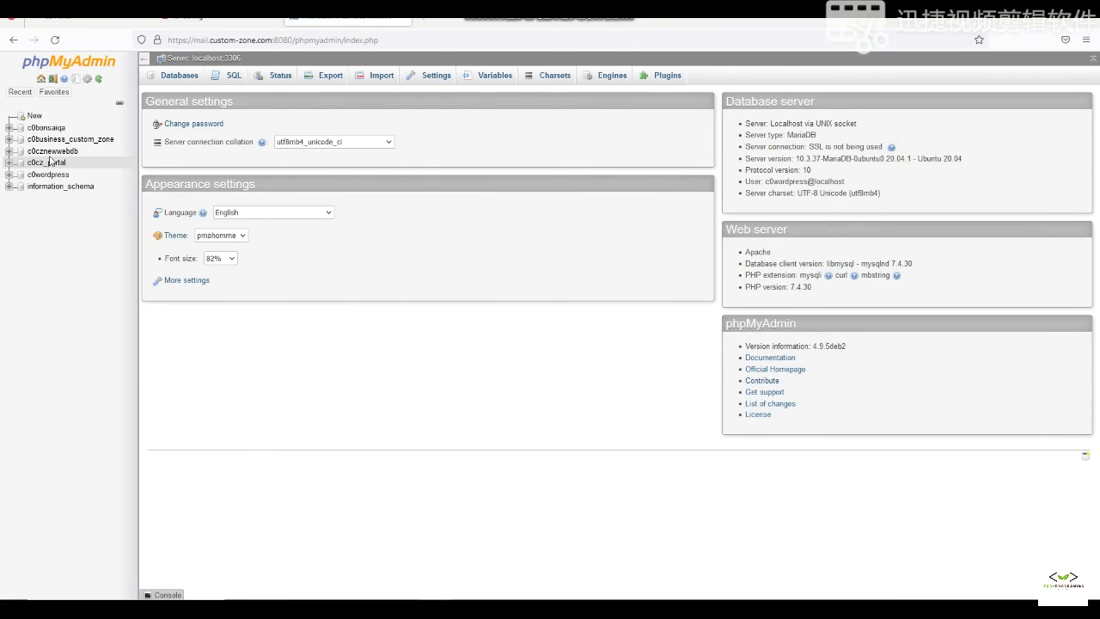
# - Confirm c0cznewwebdb has no tables, then note 'Now we will add the db details in the wp-config'
pyautogui.click(47, 150)
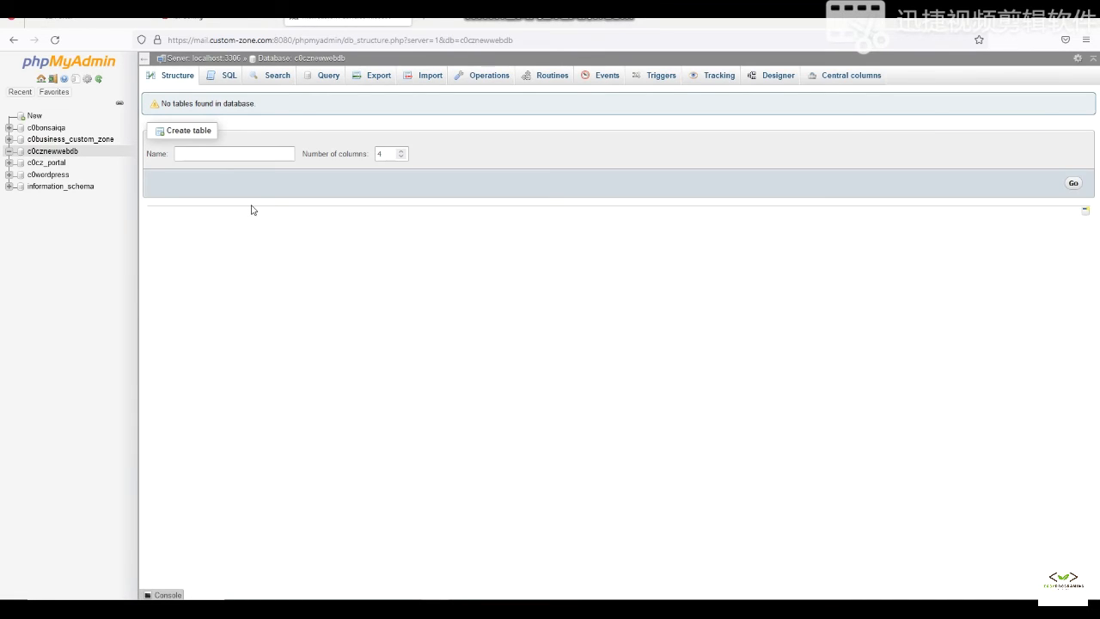
pyautogui.click(605, 608)
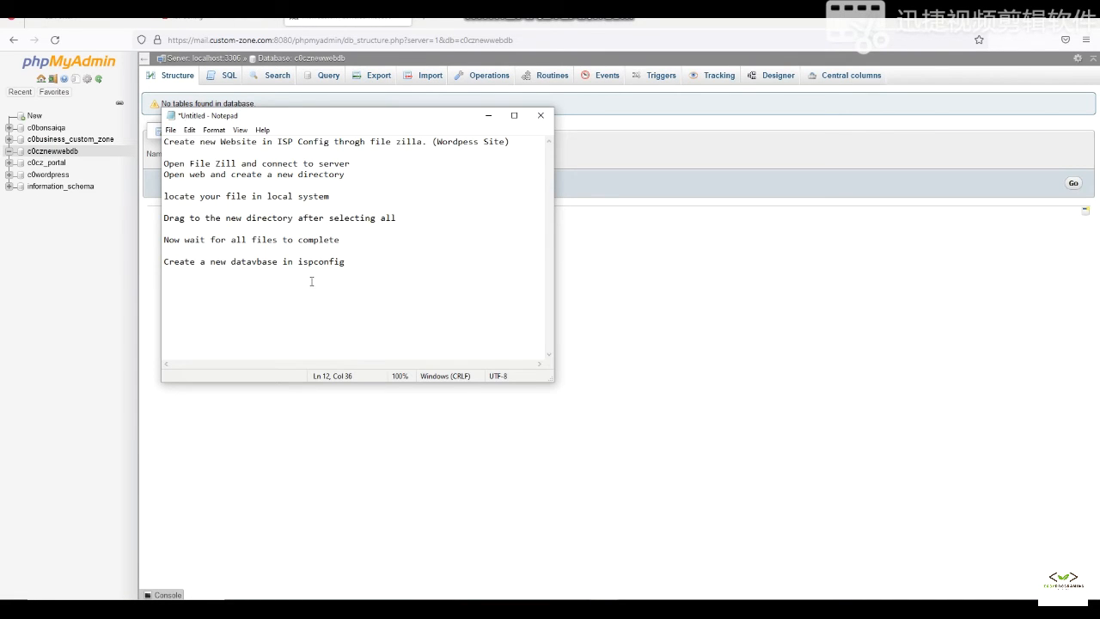
pyautogui.press('Return')
pyautogui.press('Return')
pyautogui.write('Now we will add the db details ')
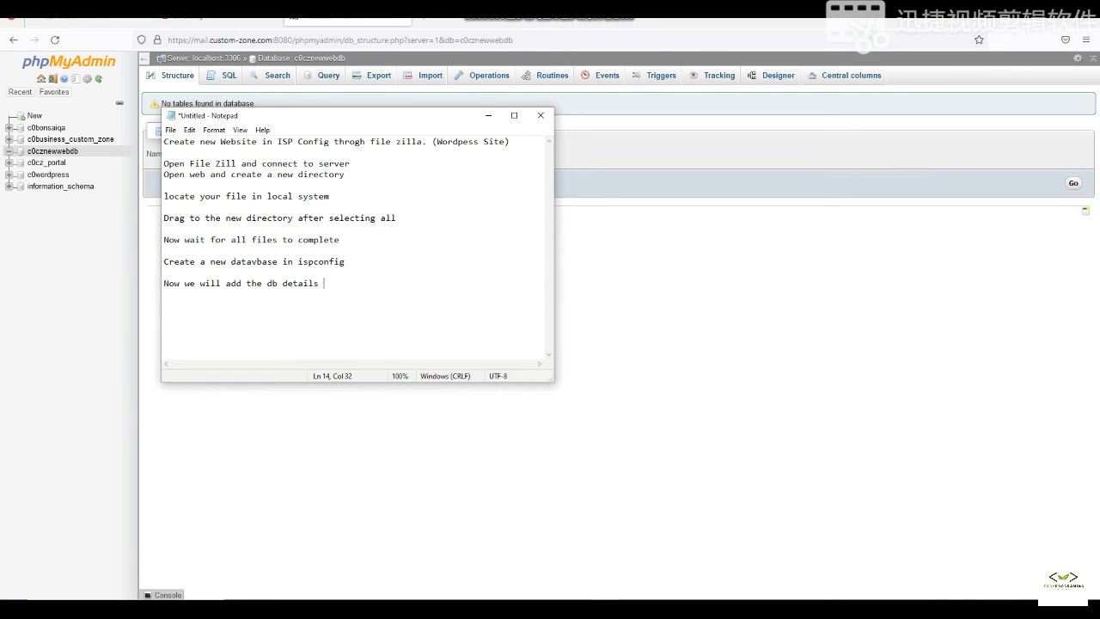
pyautogui.write('in the wp-config')
pyautogui.click(646, 609)
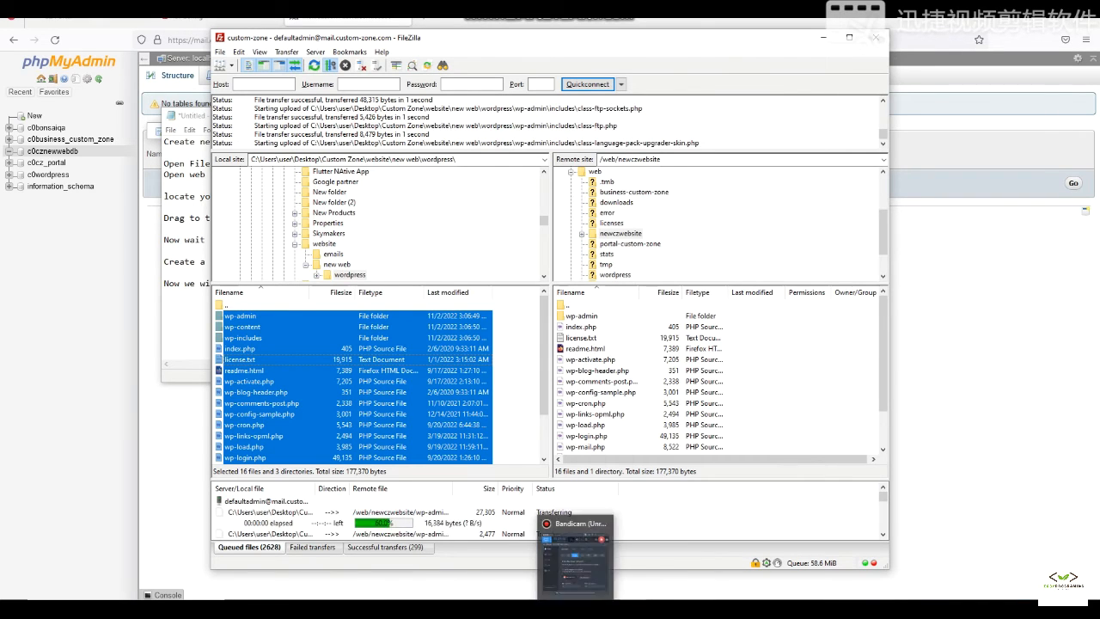
# - Confirm all 2927 transfers finished and check license.txt in the remote newczwebsite folder
pyautogui.click(577, 609)
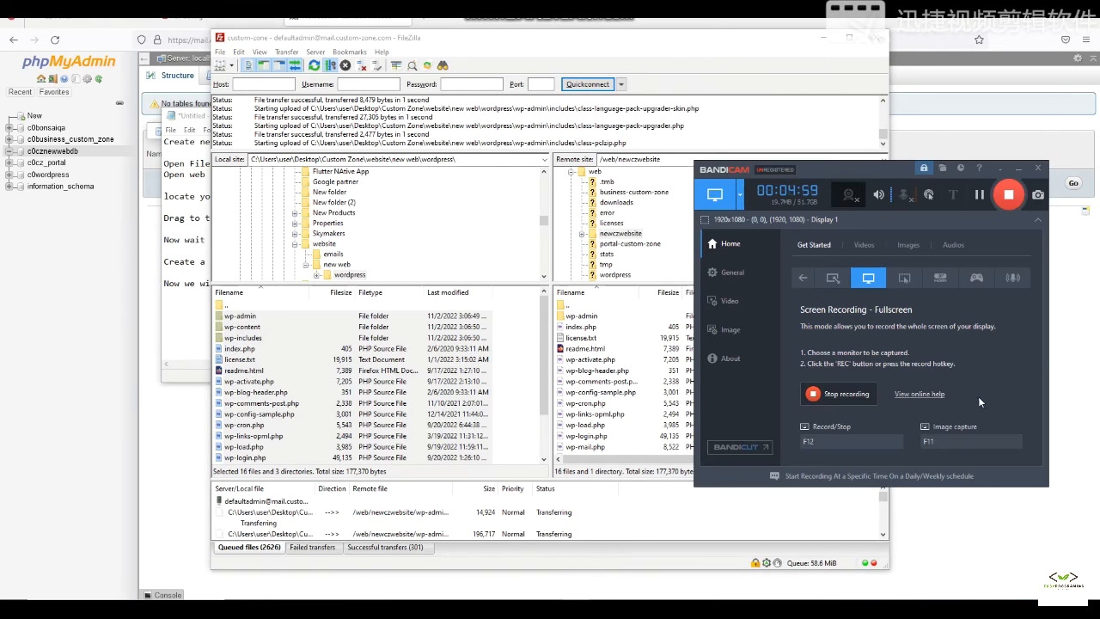
pyautogui.click(1010, 195)
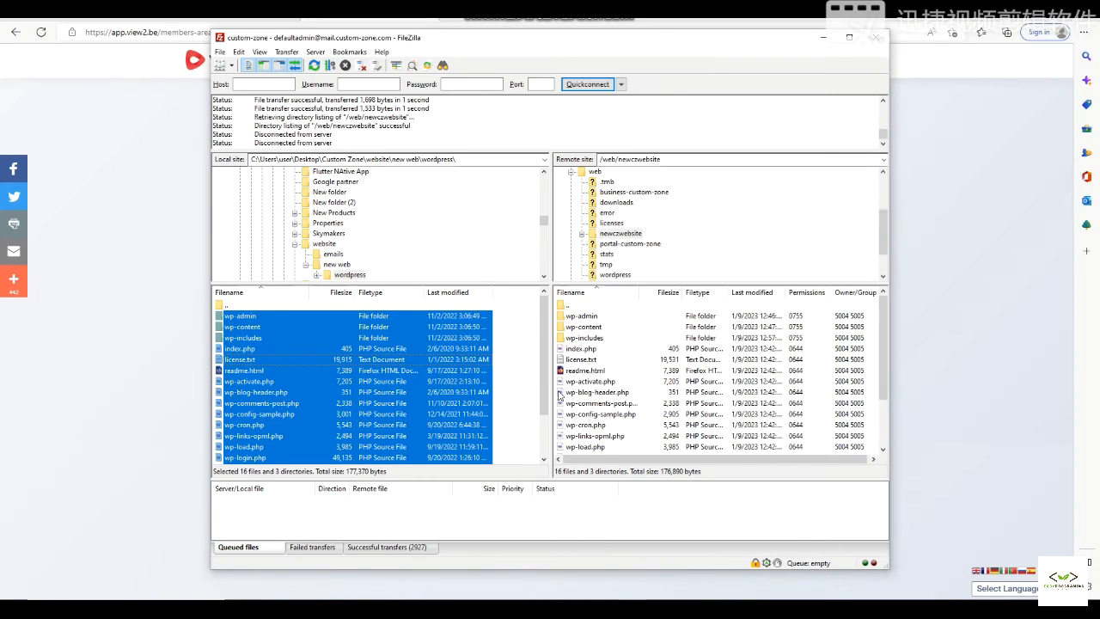
pyautogui.click(628, 359)
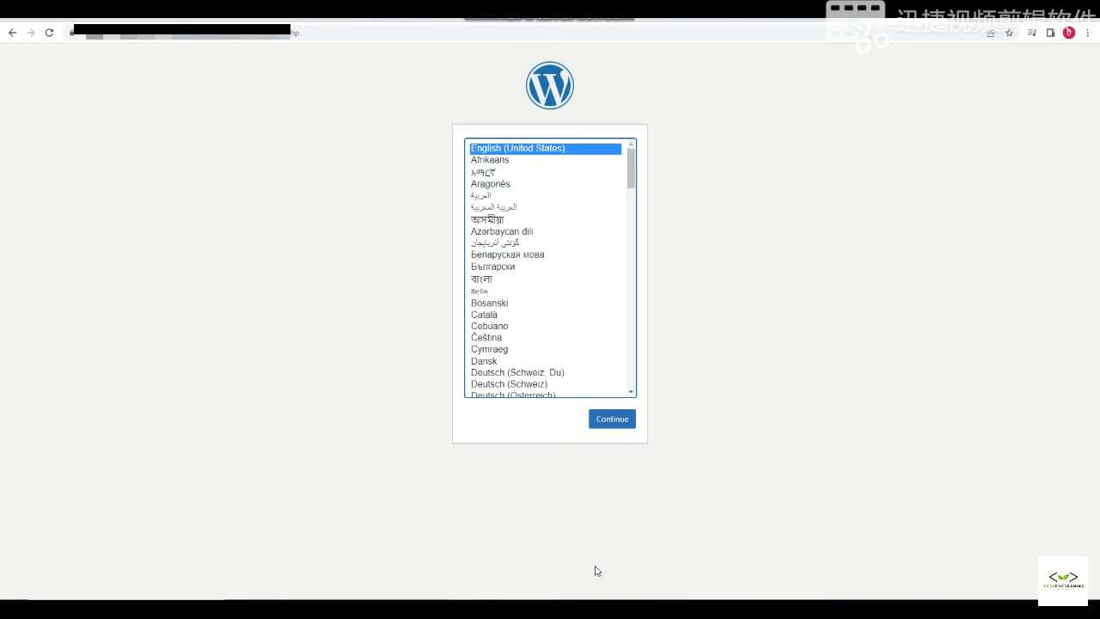
# - Keep English (United States) as the setup language and proceed past the Let's go! page
pyautogui.hotkey('alt', 'Tab')
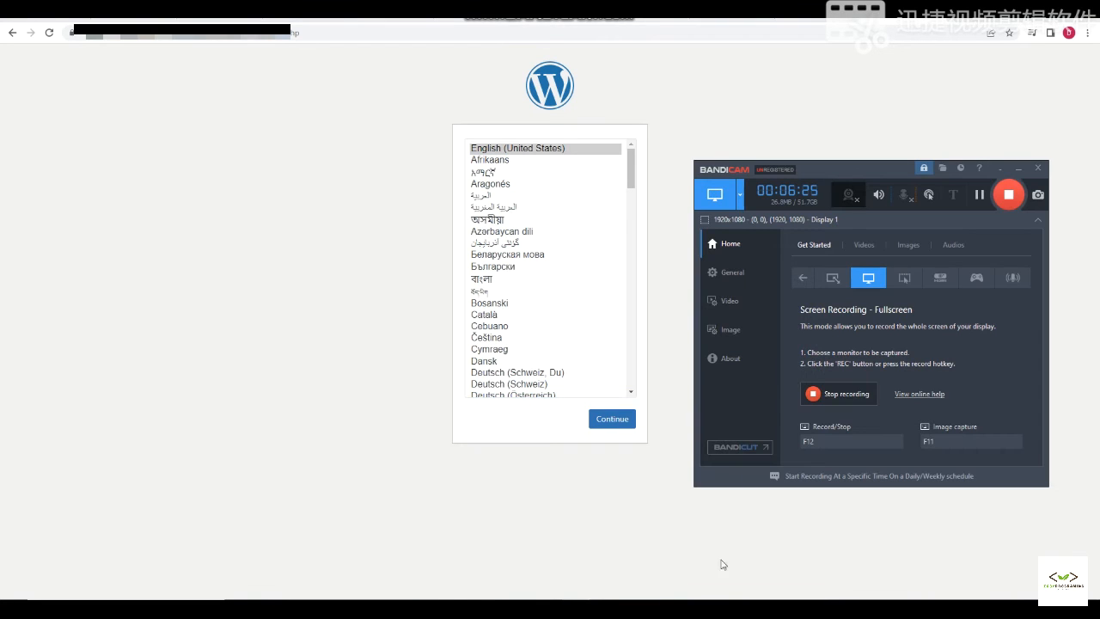
pyautogui.click(1019, 170)
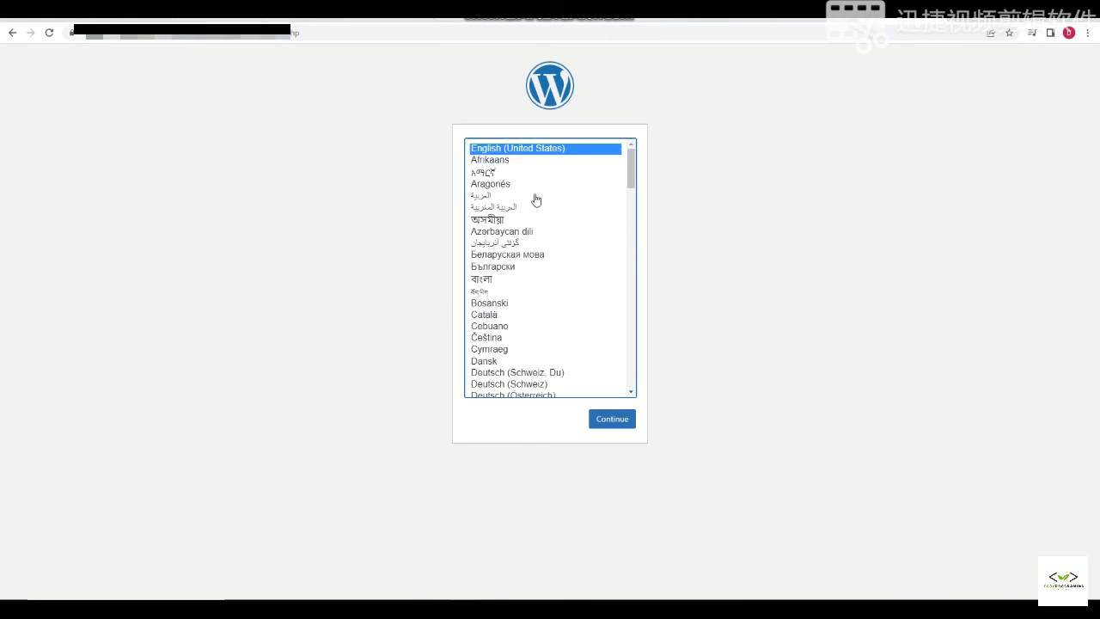
pyautogui.click(624, 422)
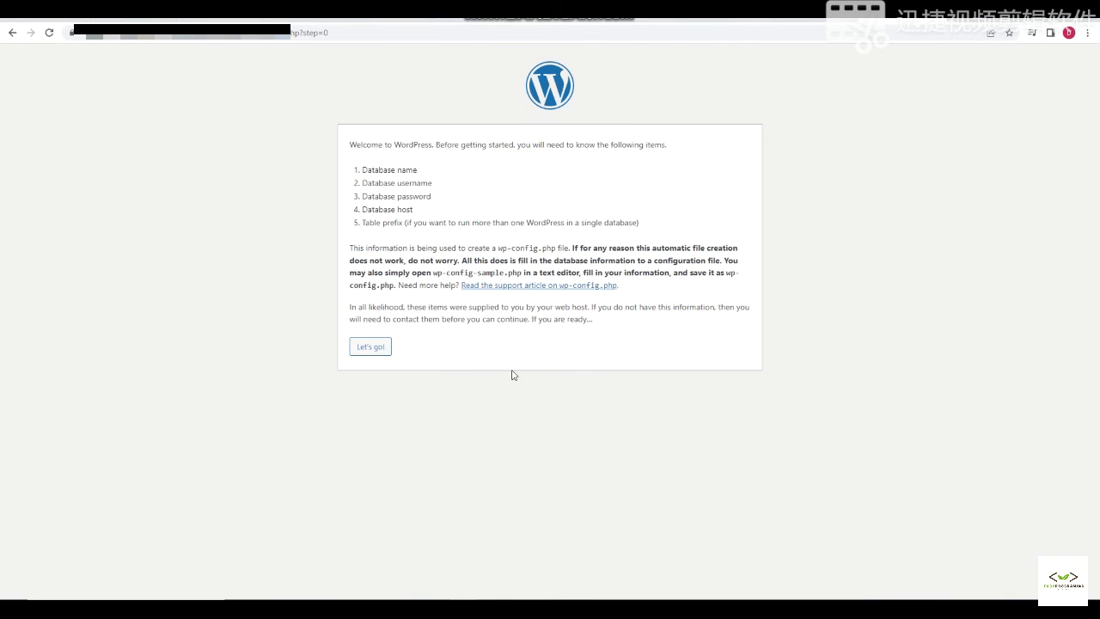
pyautogui.click(380, 345)
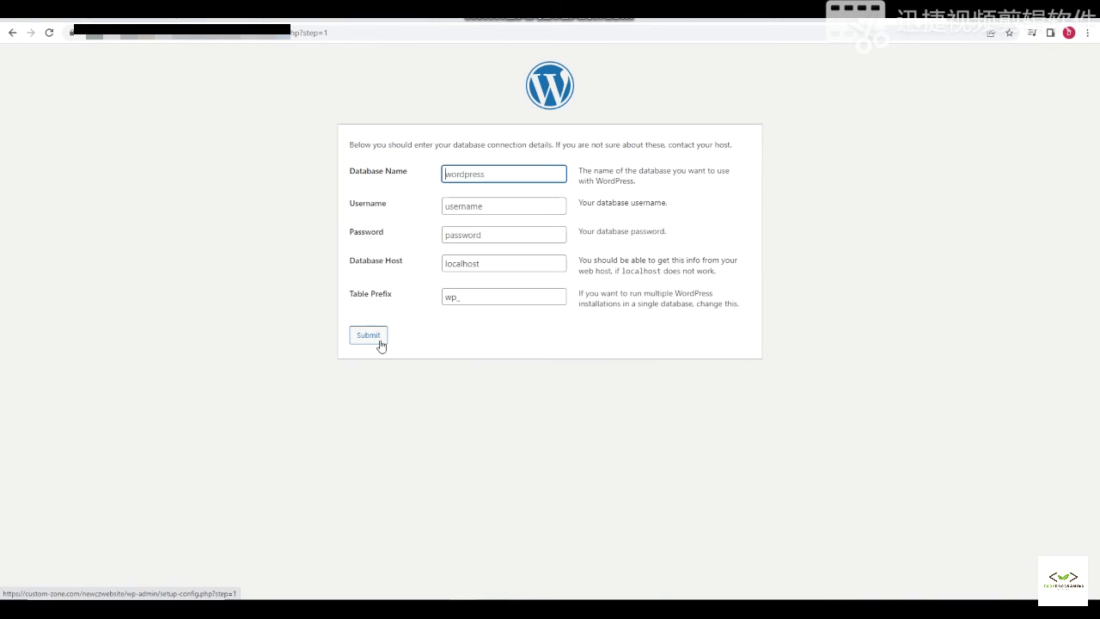
# - Go through the Database Name, Username, Password, Database Host and Table Prefix fields
pyautogui.click(480, 174)
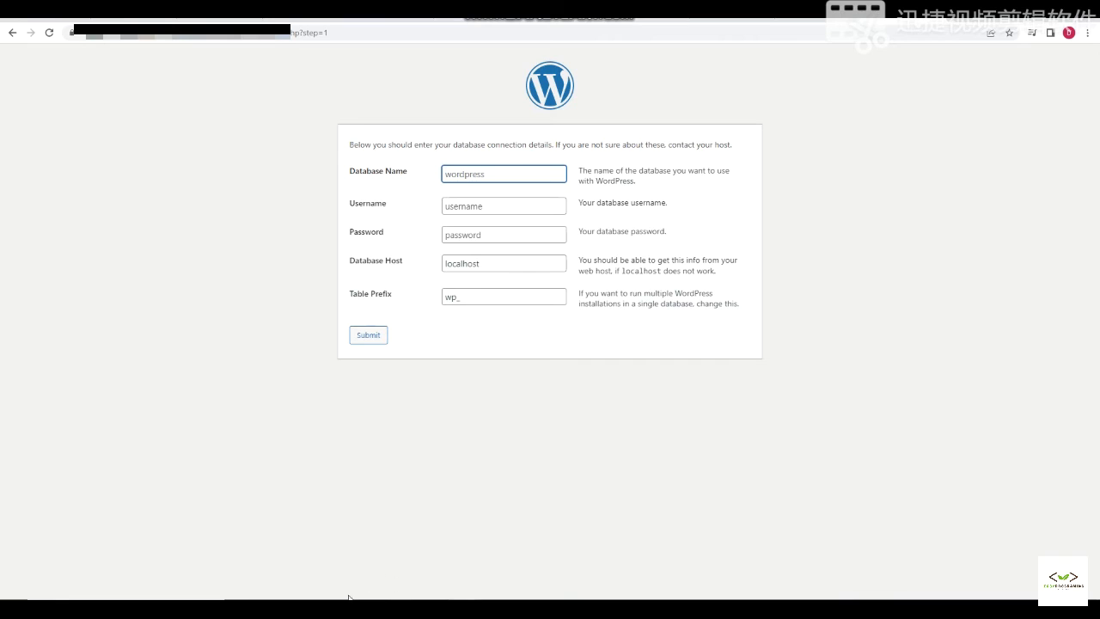
pyautogui.click(470, 179)
pyautogui.click(497, 207)
pyautogui.click(495, 233)
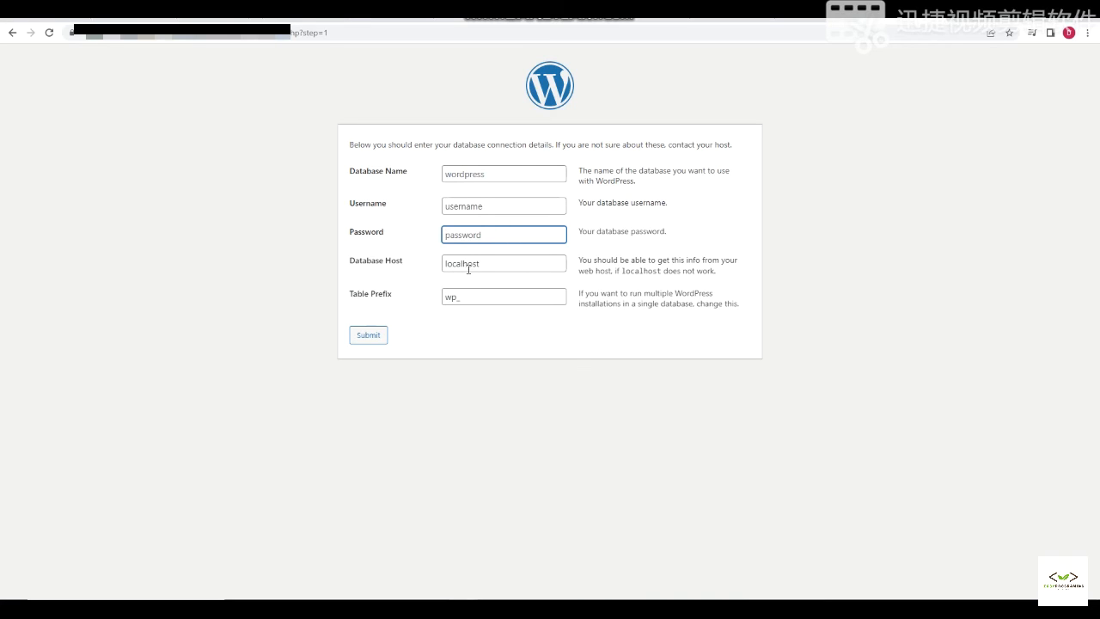
pyautogui.click(477, 266)
pyautogui.click(465, 298)
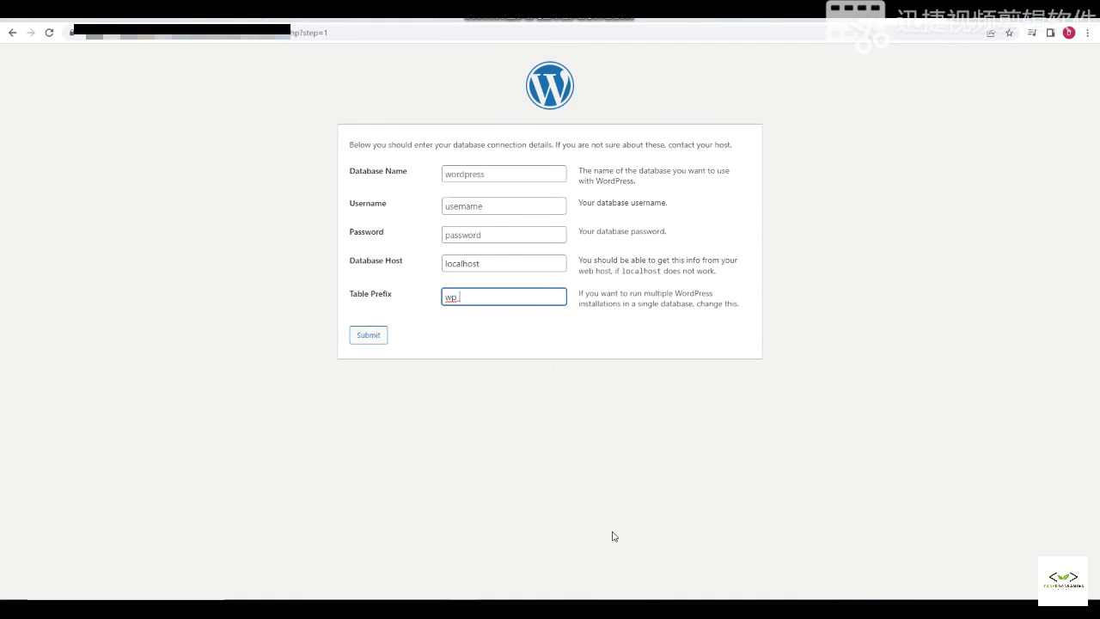
# - Bring up phpMyAdmin's login in Firefox with the database credentials entered
pyautogui.moveTo(632, 608)
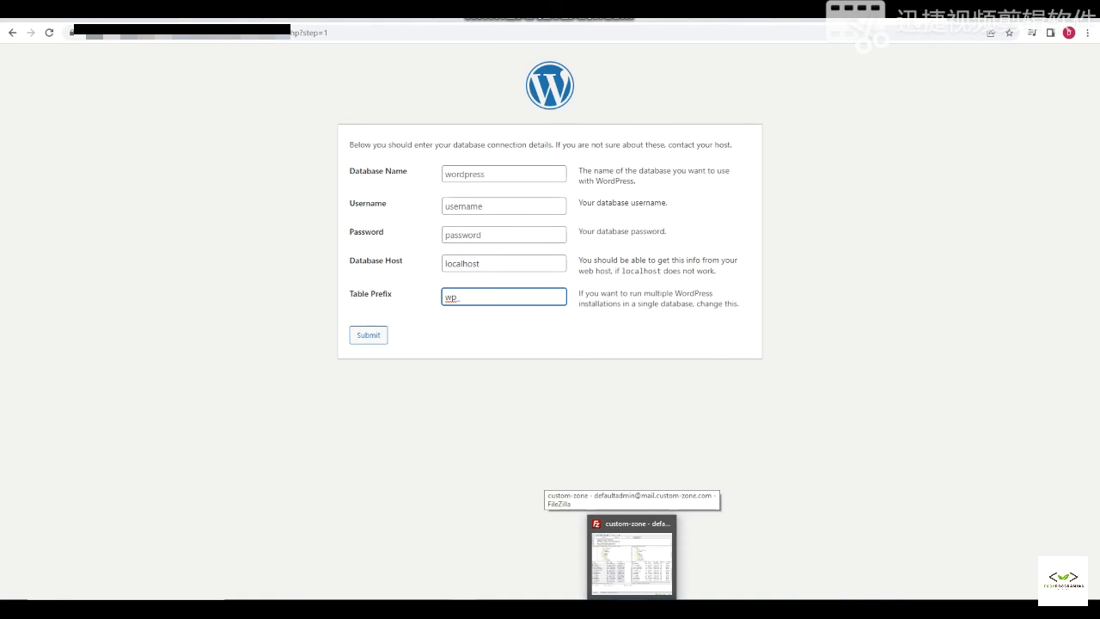
pyautogui.moveTo(436, 609)
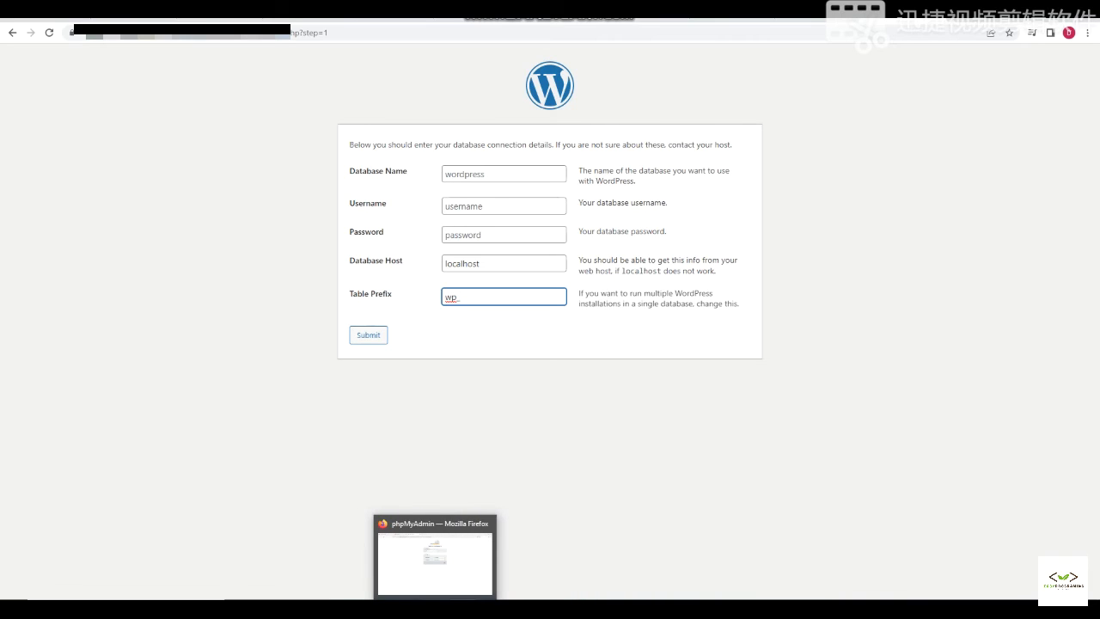
pyautogui.click(442, 577)
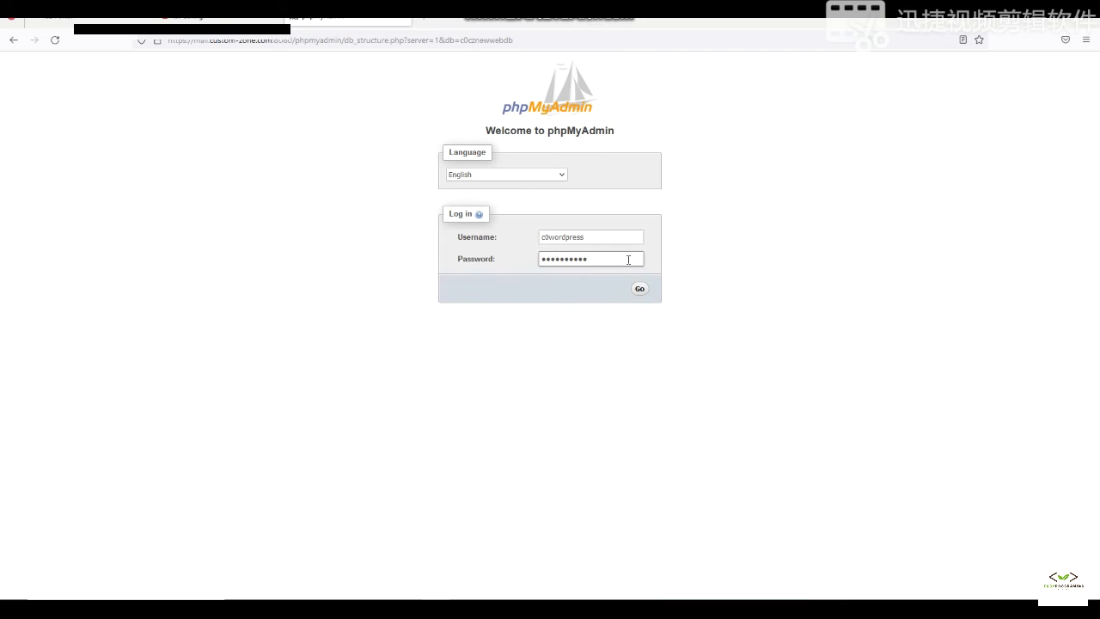
# - Copy the database username from the phpMyAdmin login into WordPress's Username field
pyautogui.moveTo(617, 240); pyautogui.dragTo(432, 238)
pyautogui.hotkey('ctrl', 'c')
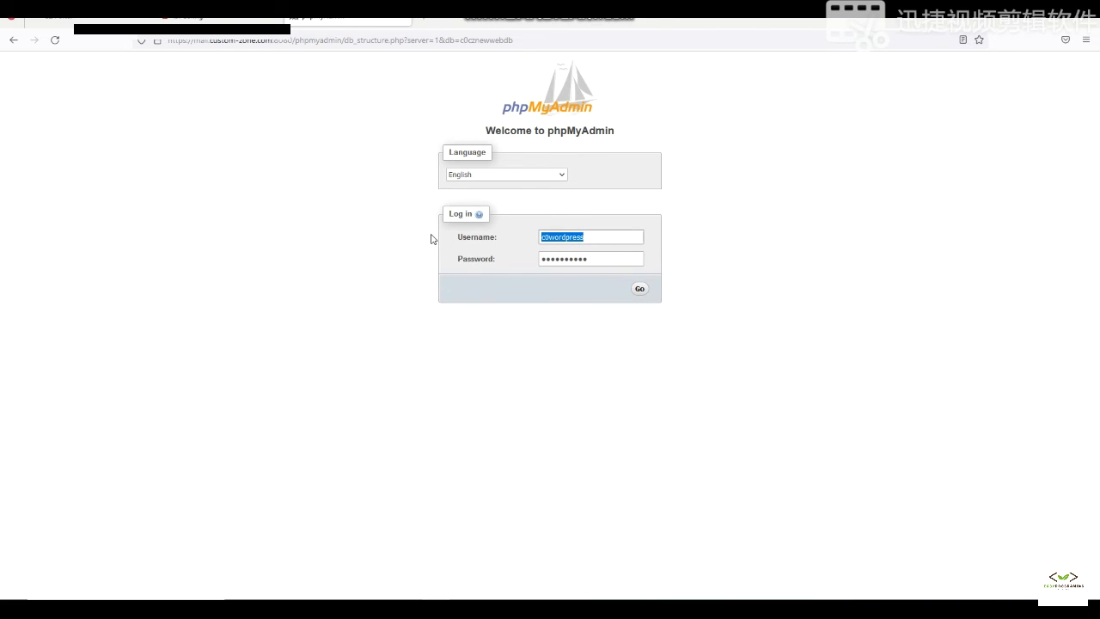
pyautogui.hotkey('alt', 'Tab')
pyautogui.click(498, 207)
pyautogui.hotkey('ctrl', 'v')
# - Log in to phpMyAdmin and select the c0cznewwebdb database name
pyautogui.hotkey('alt', 'Tab')
pyautogui.click(637, 289)
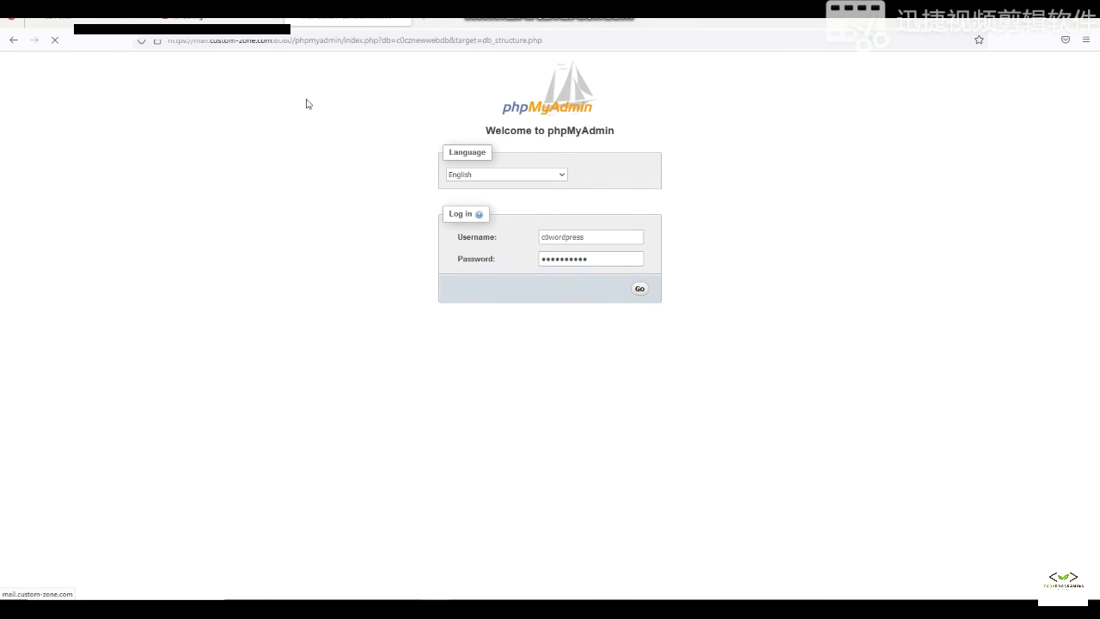
pyautogui.moveTo(93, 151); pyautogui.dragTo(31, 153)
pyautogui.hotkey('ctrl', 'c')
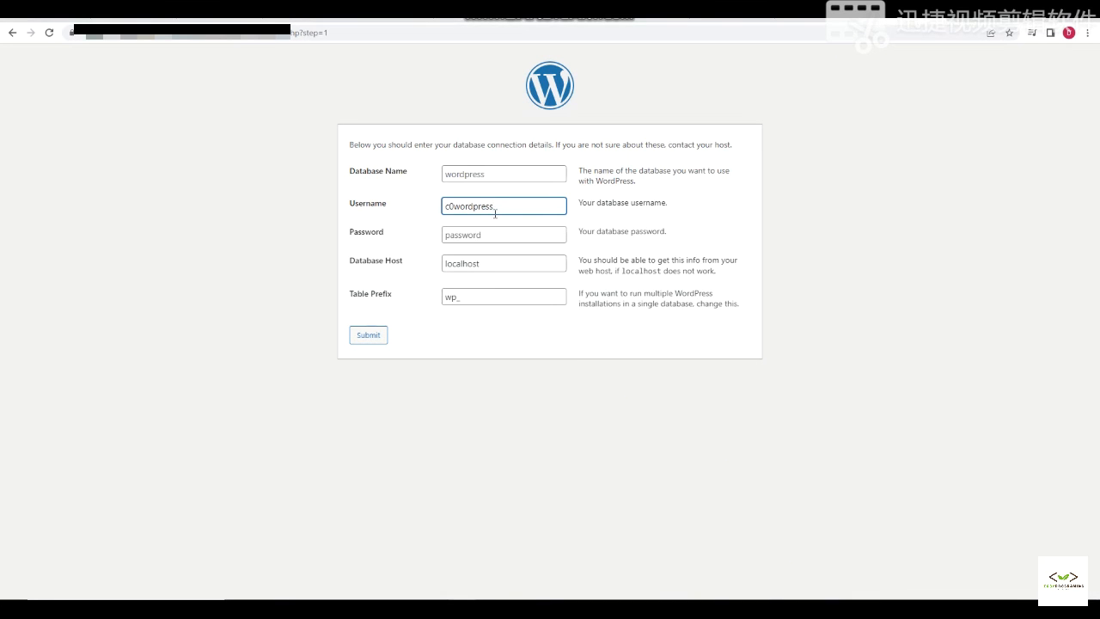
# - Paste c0cznewwebdb into the Database Name field and submit the connection details
pyautogui.click(492, 176)
pyautogui.hotkey('ctrl', 'v')
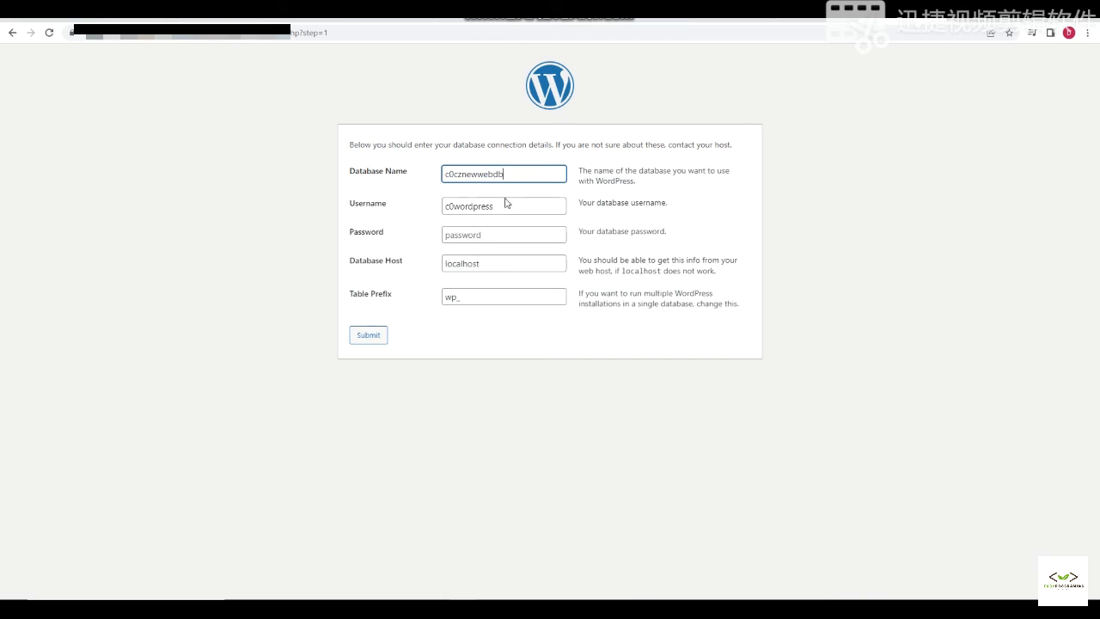
pyautogui.hotkey('alt', 'Tab')
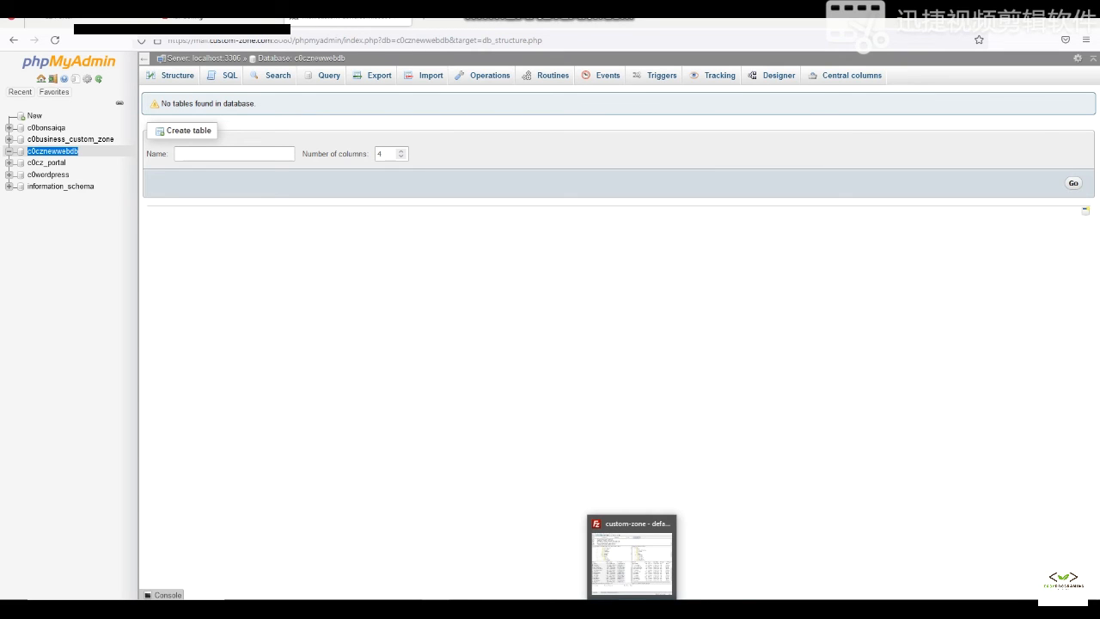
pyautogui.click(583, 608)
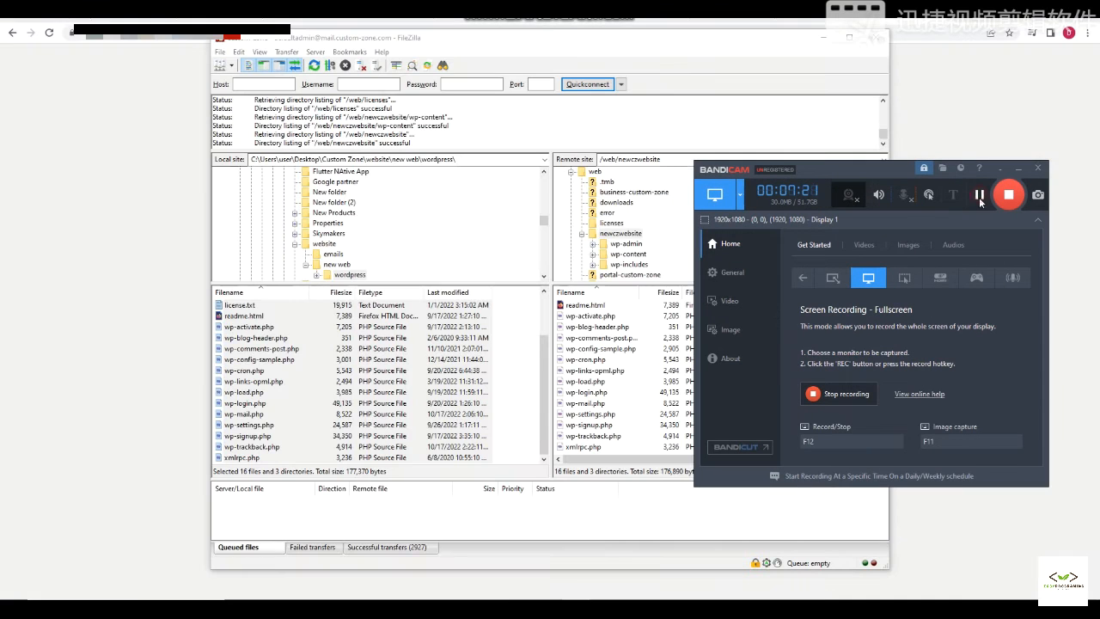
pyautogui.hotkey('alt', 'Tab')
pyautogui.click(591, 117)
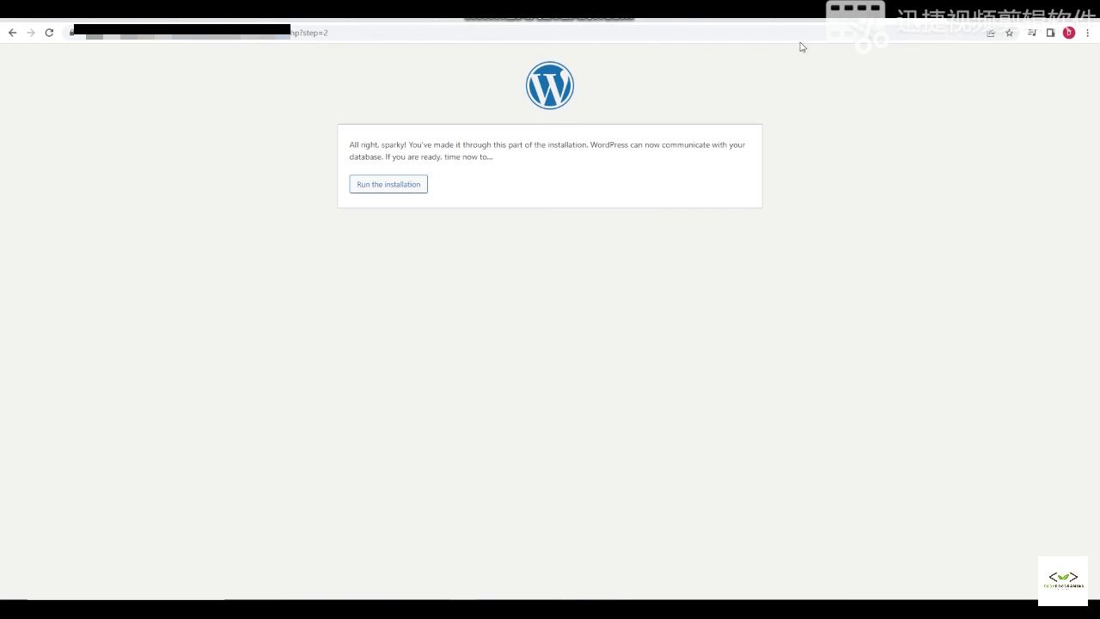
# - Run the installation and enter 'New Site' as the site title
pyautogui.click(404, 188)
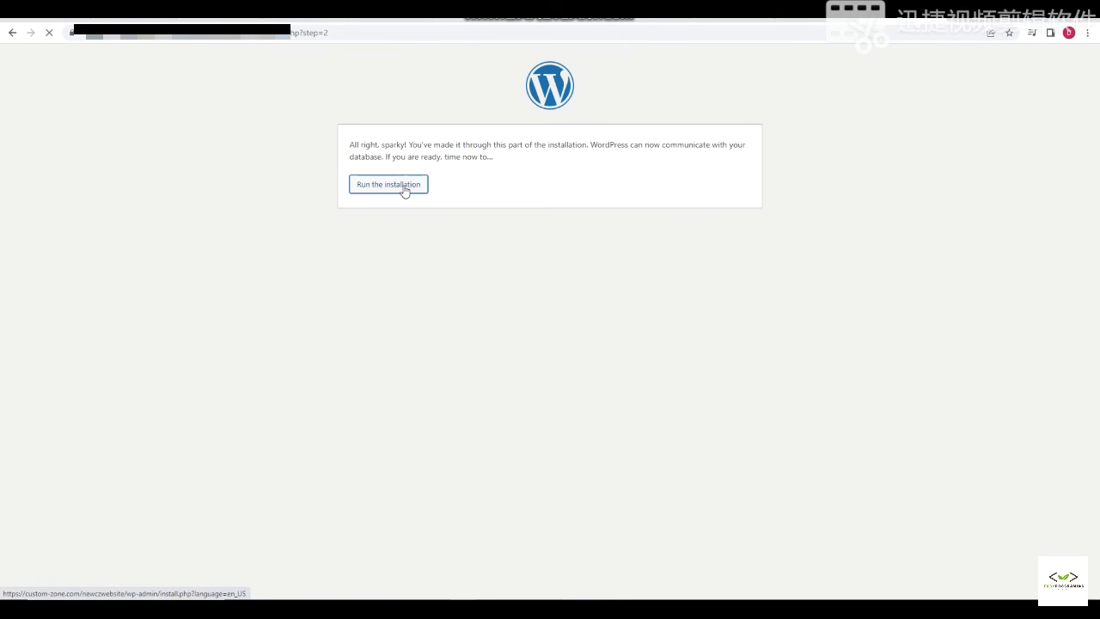
pyautogui.click(490, 279)
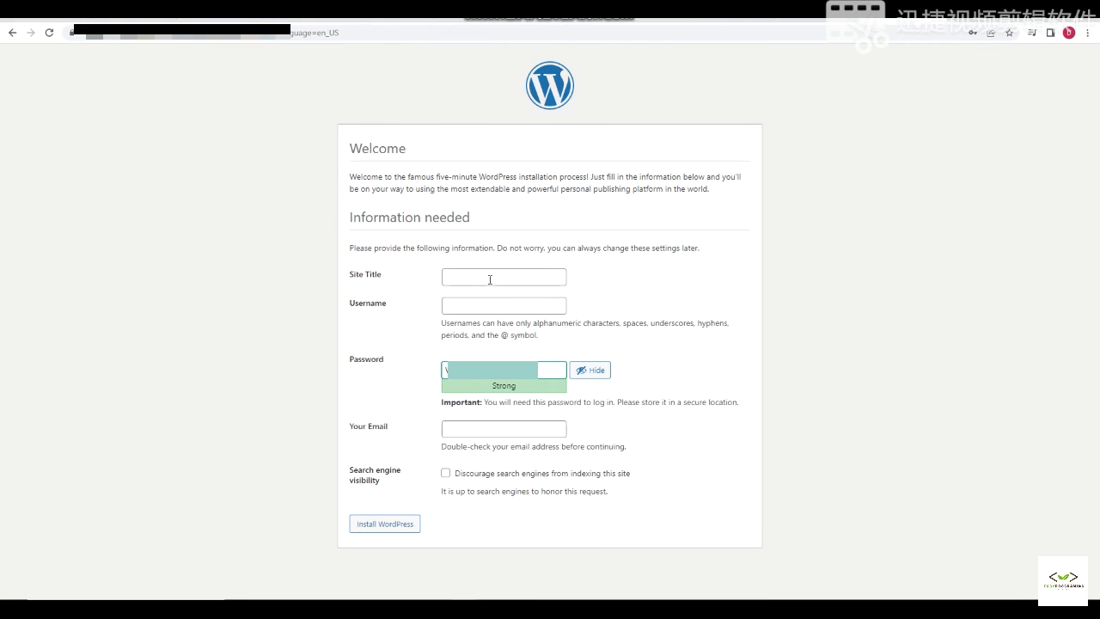
pyautogui.write('w')
pyautogui.click(490, 277)
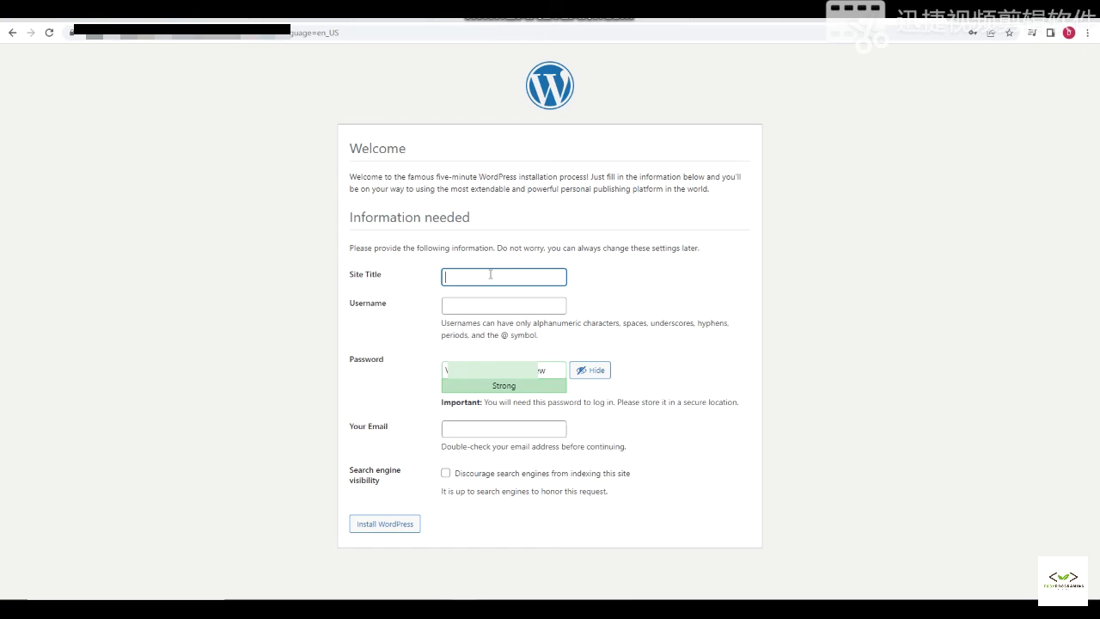
pyautogui.write('New Site')
# - Enter 'admin' as the username and clear the suggested password
pyautogui.click(478, 309)
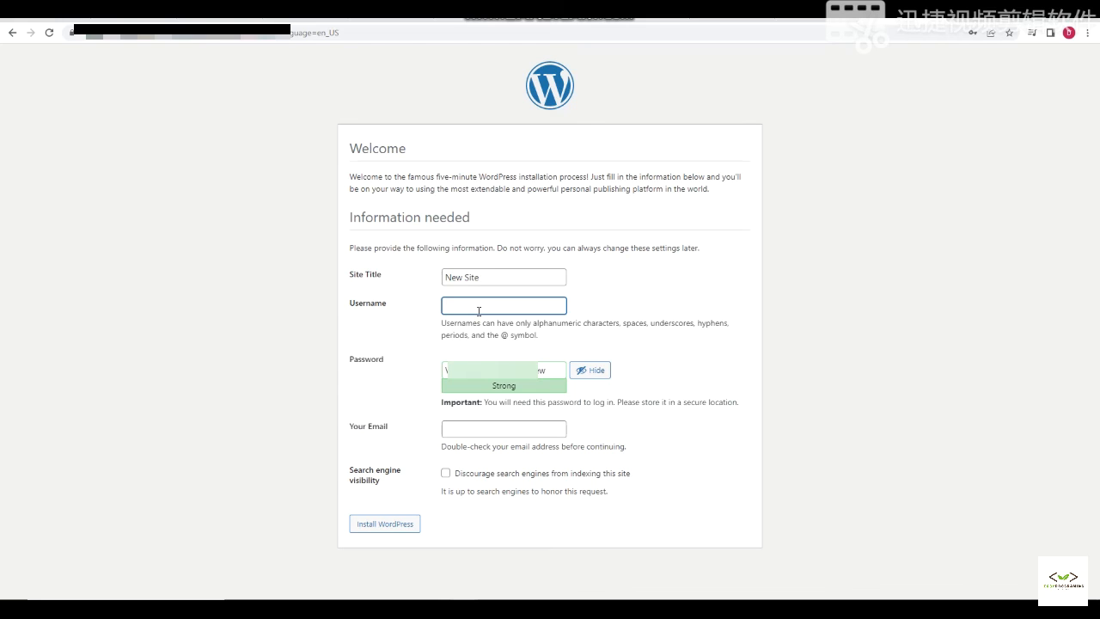
pyautogui.write('admin')
pyautogui.press('Tab')
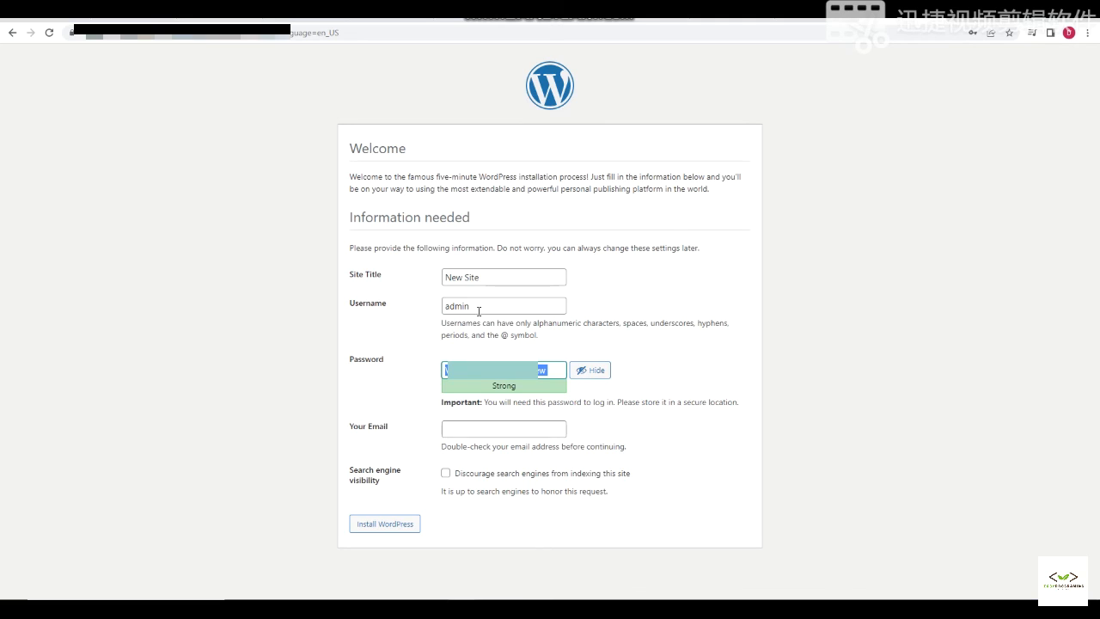
pyautogui.press('BackSpace')
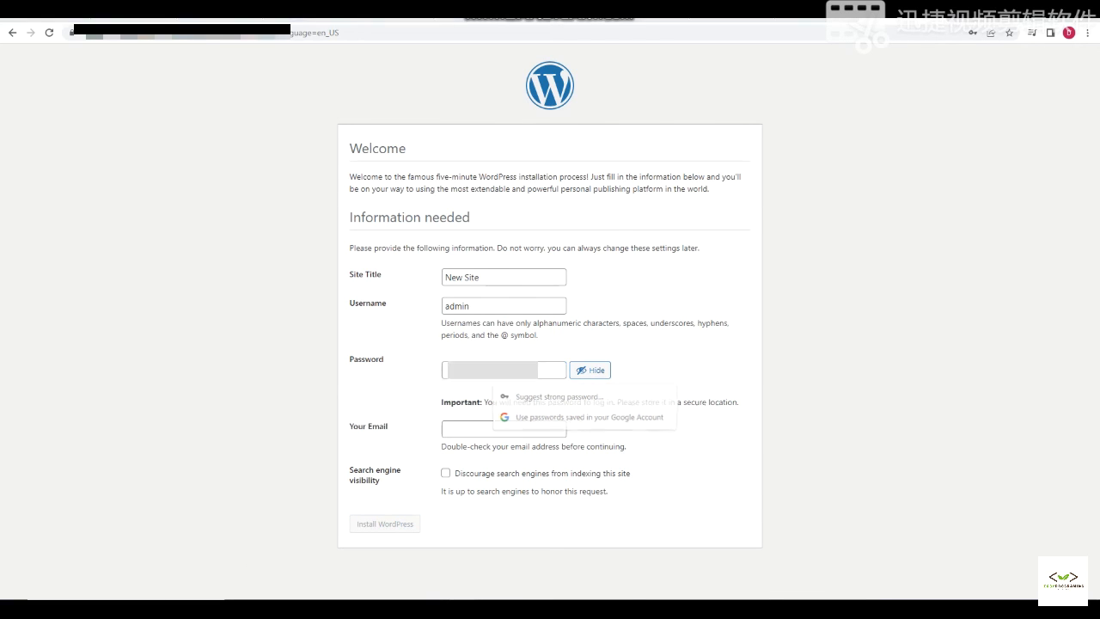
pyautogui.press('super')
# - Note 'user: admin' in the Untitled Notepad file, then return to WordPress's Password field
pyautogui.write('no')
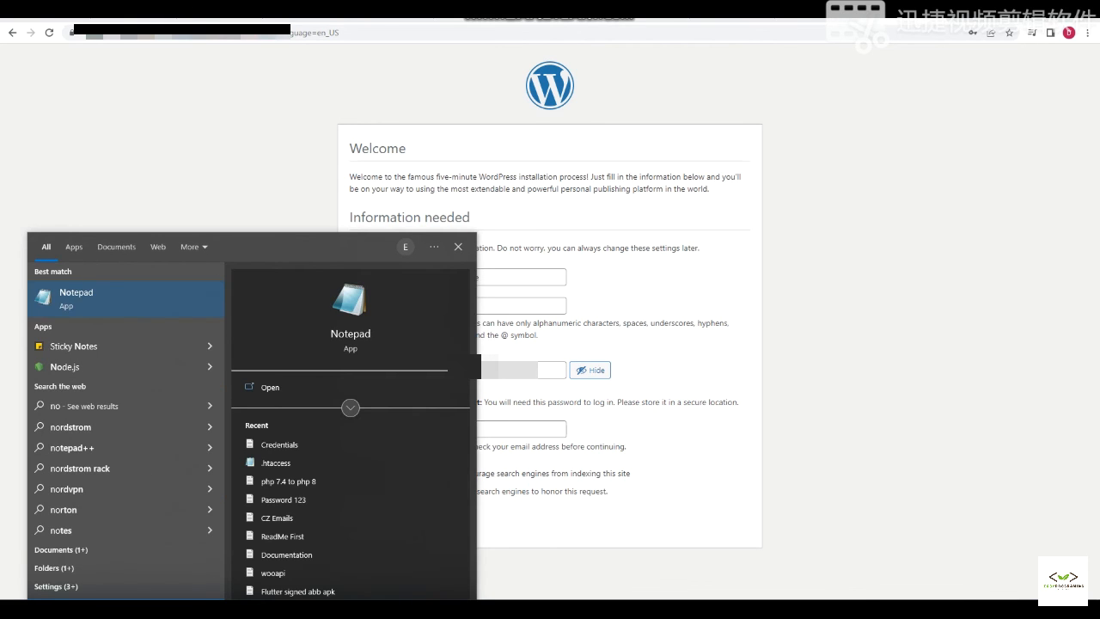
pyautogui.click(603, 609)
pyautogui.click(644, 585)
pyautogui.click(603, 610)
pyautogui.click(553, 573)
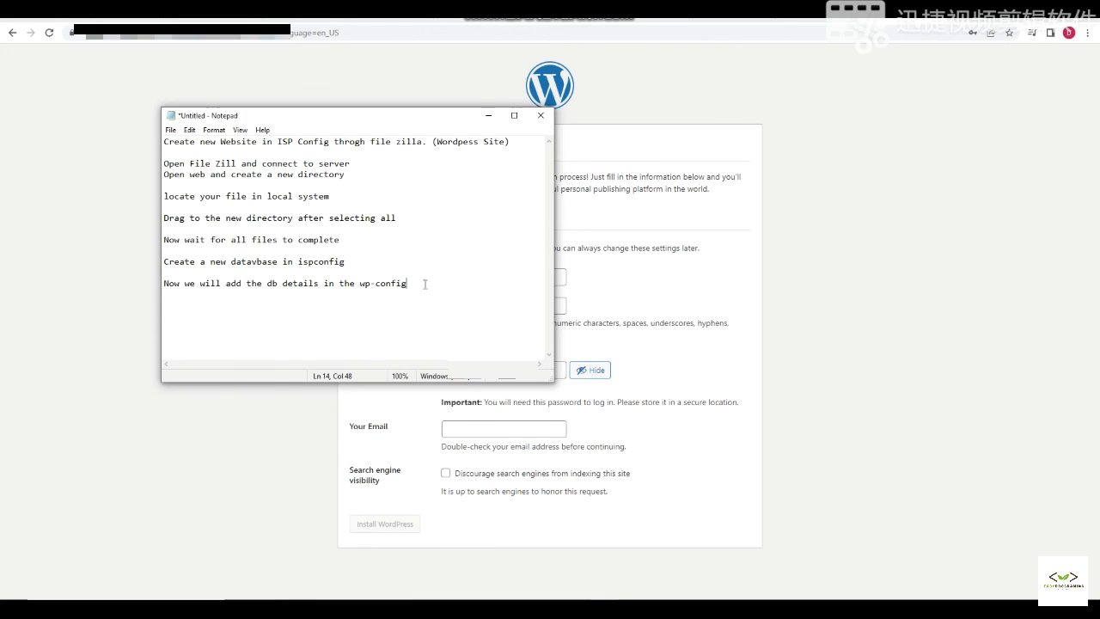
pyautogui.write('user: admin')
pyautogui.click(733, 356)
# - Install WordPress with the new password, an email address and search engines discouraged
pyautogui.moveTo(550, 371); pyautogui.dragTo(445, 370)
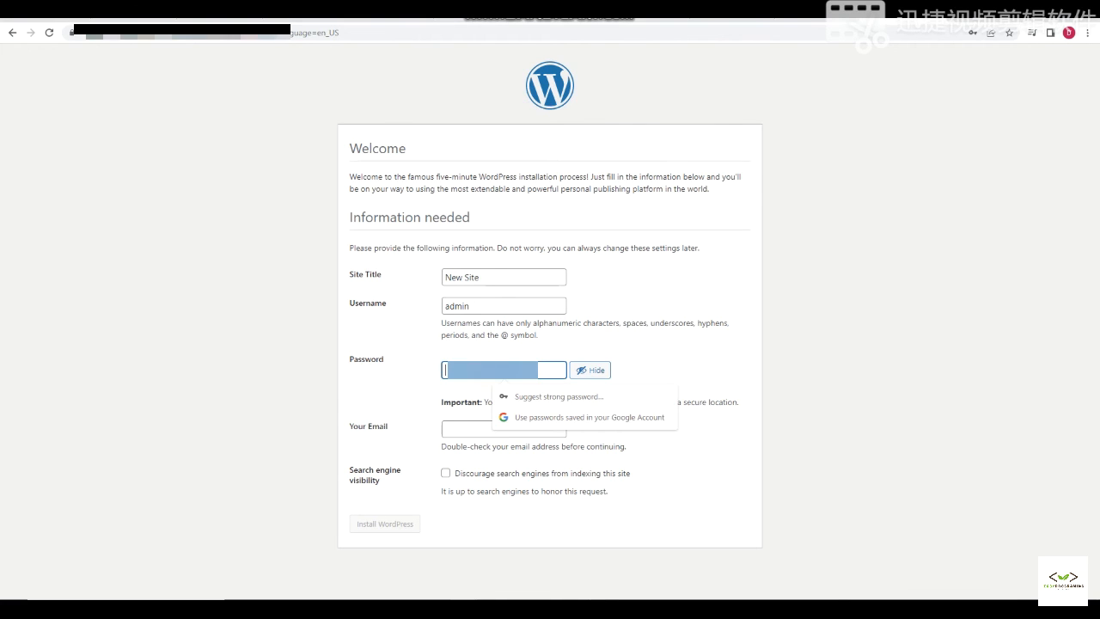
pyautogui.click(394, 526)
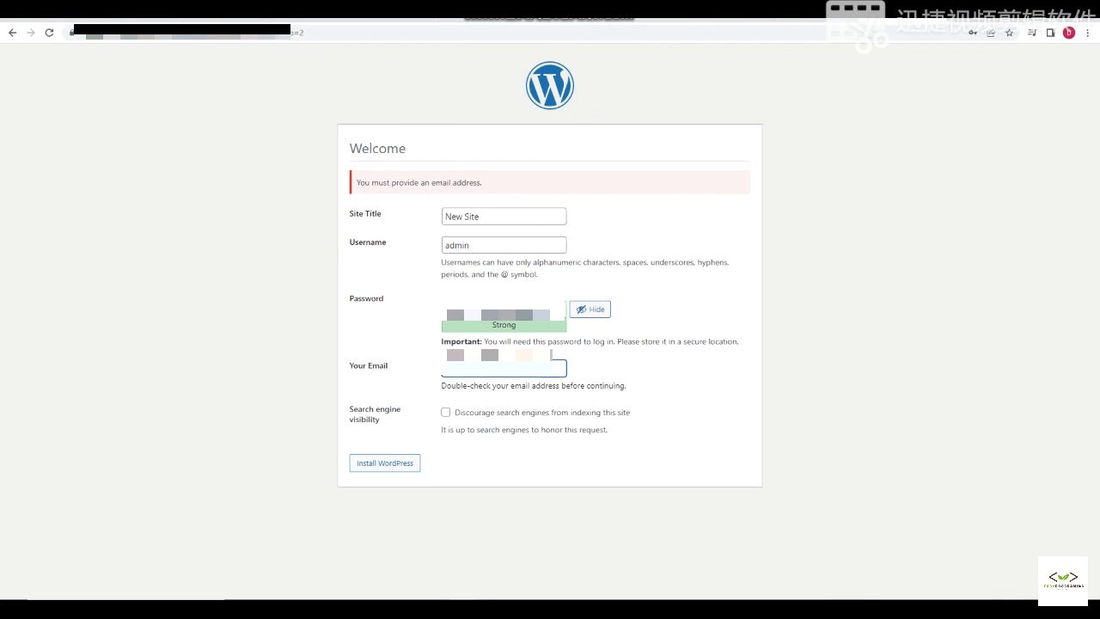
pyautogui.click(445, 412)
pyautogui.click(398, 466)
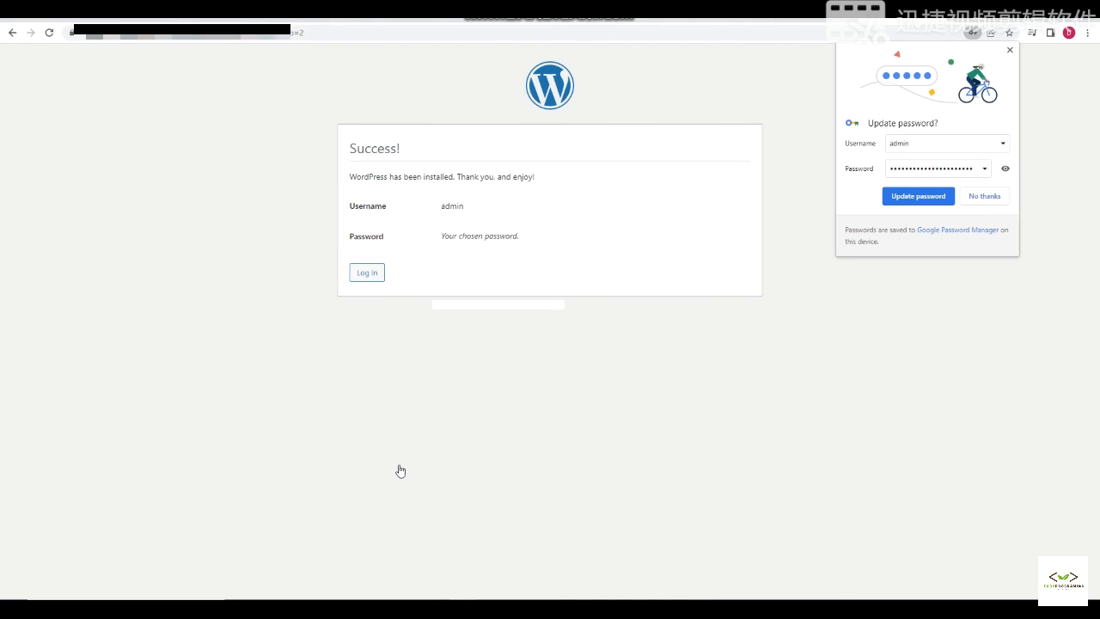
# - Open the login page, try signing in as admin, and select the rejected password to retype it
pyautogui.click(380, 272)
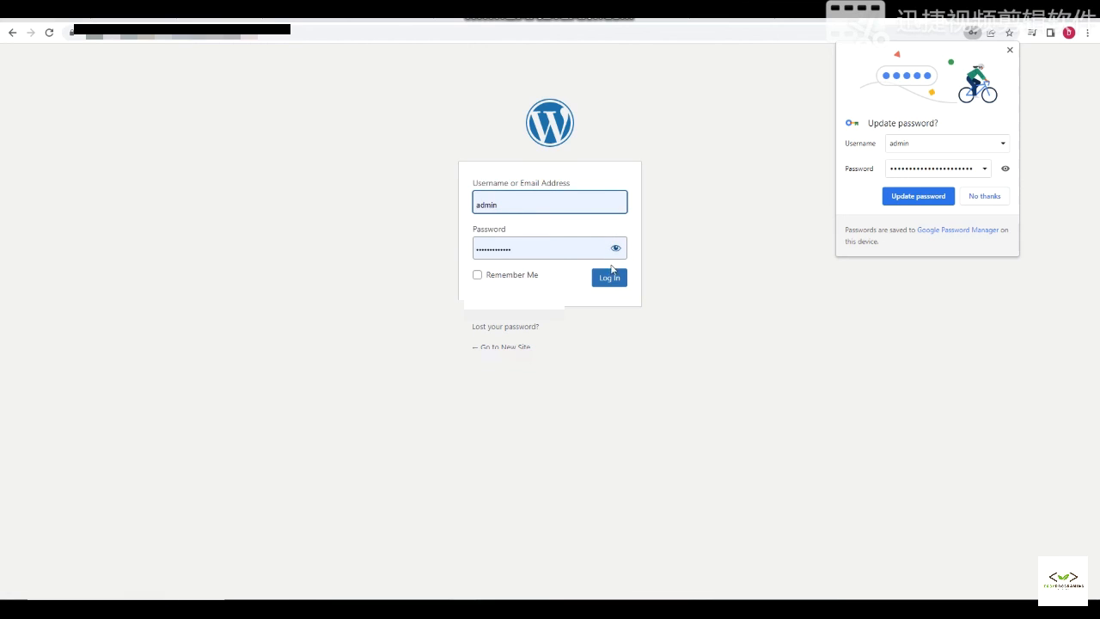
pyautogui.click(611, 277)
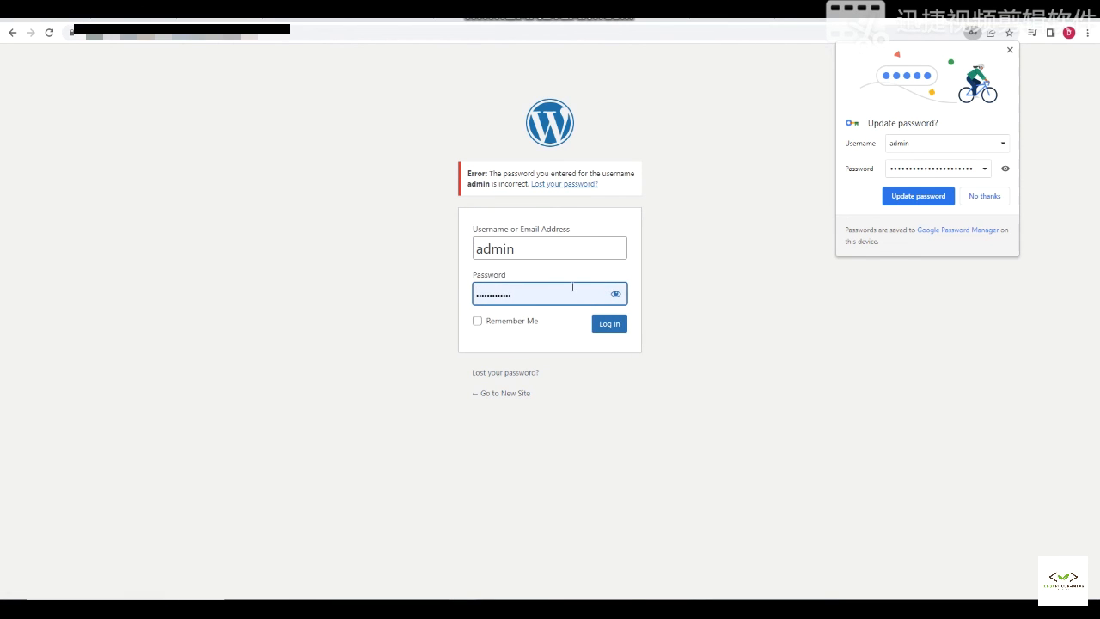
pyautogui.doubleClick(599, 299)
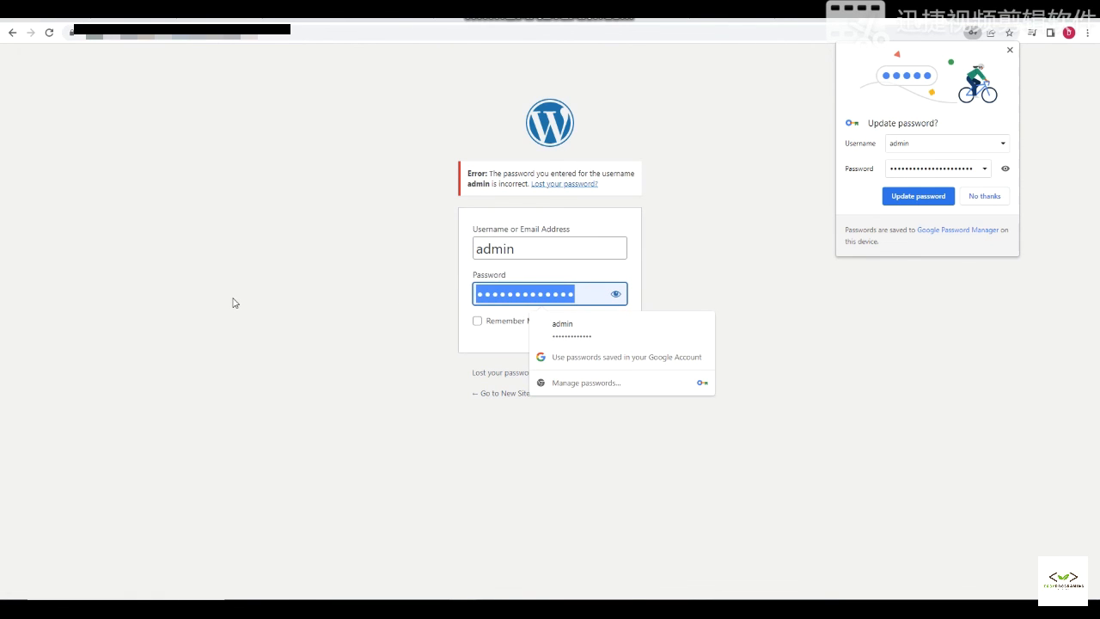
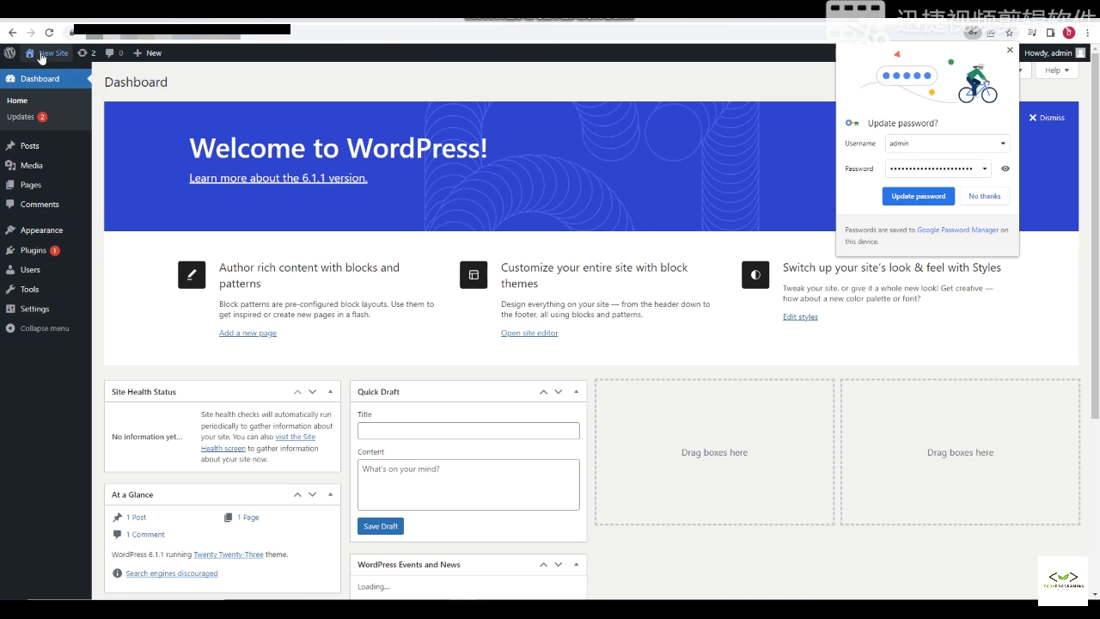
# - Visit New Site's front page ('Mindblown: a blog about philosophy.') and close Chrome's password-update prompt
pyautogui.click(47, 58)
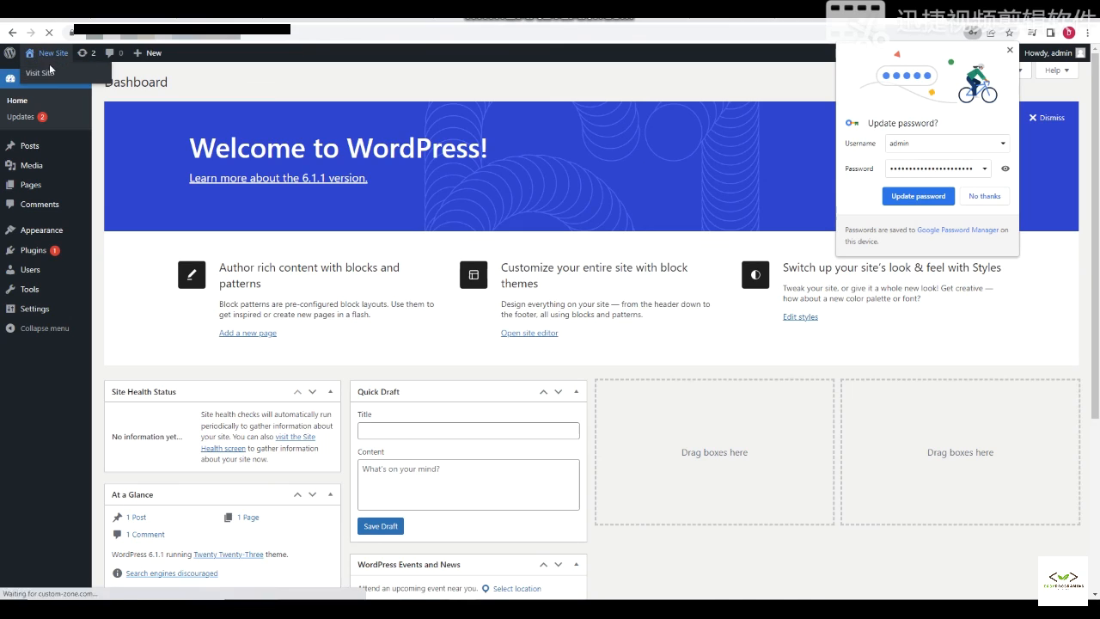
pyautogui.rightClick(48, 74)
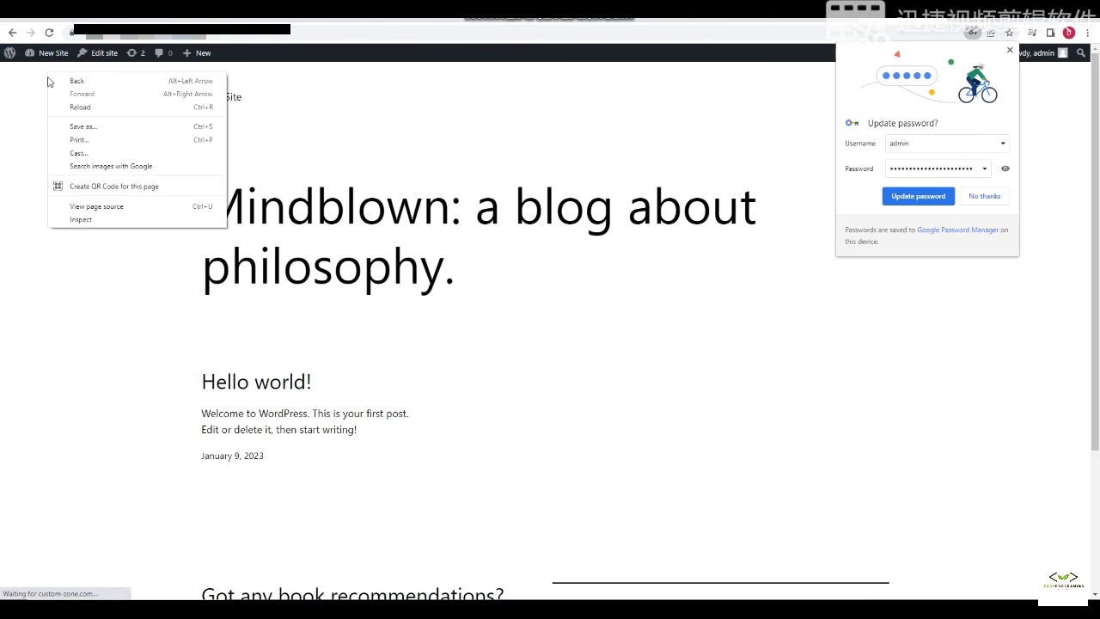
pyautogui.click(657, 282)
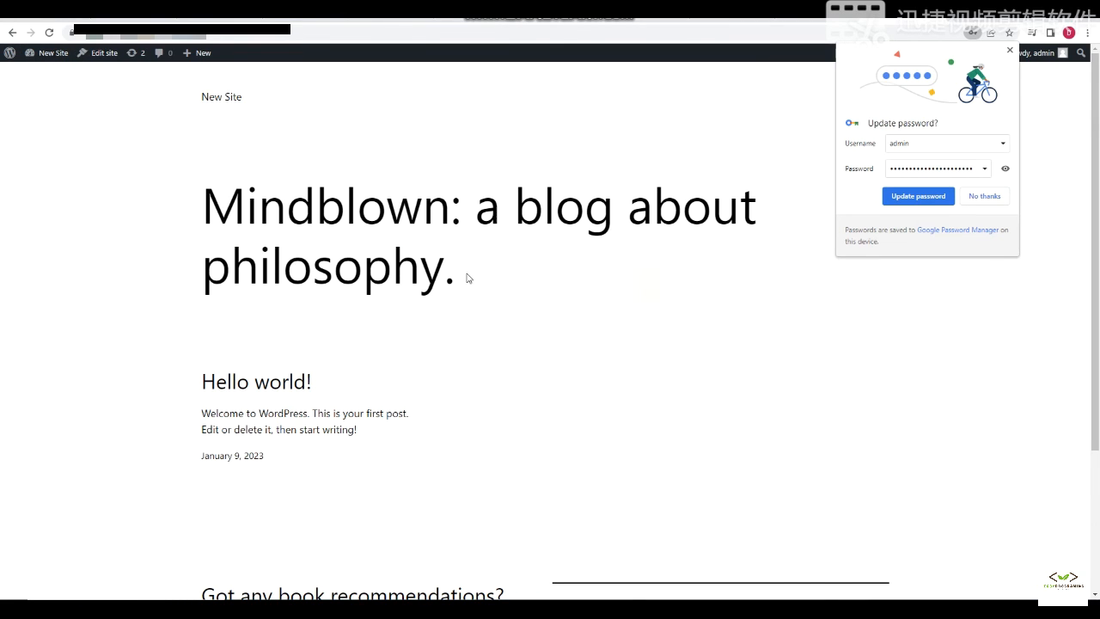
pyautogui.click(1010, 50)
pyautogui.click(582, 609)
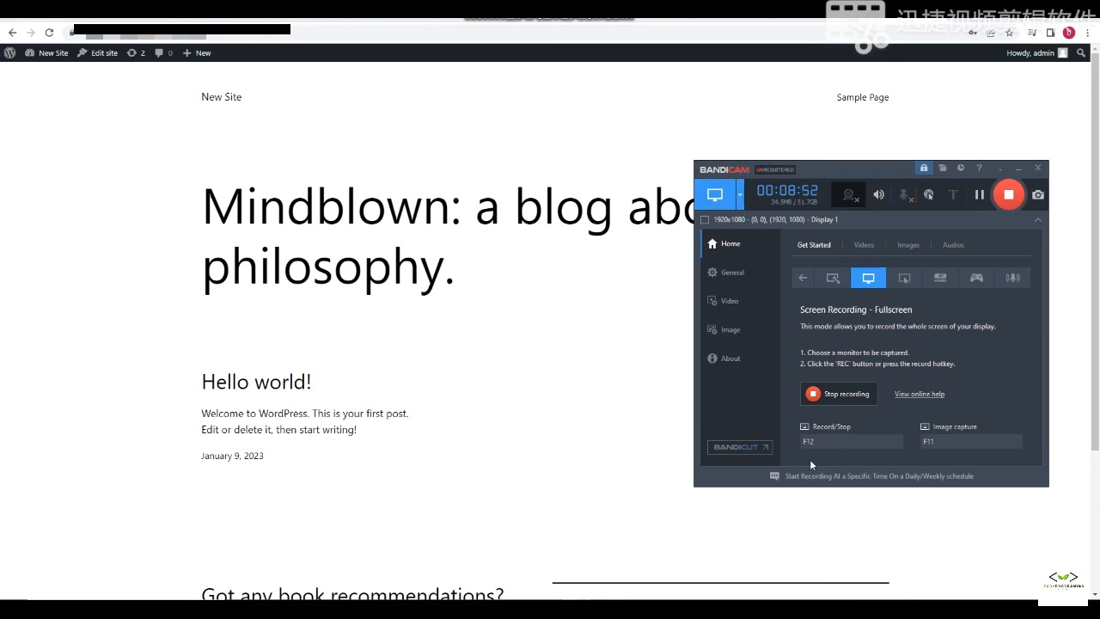